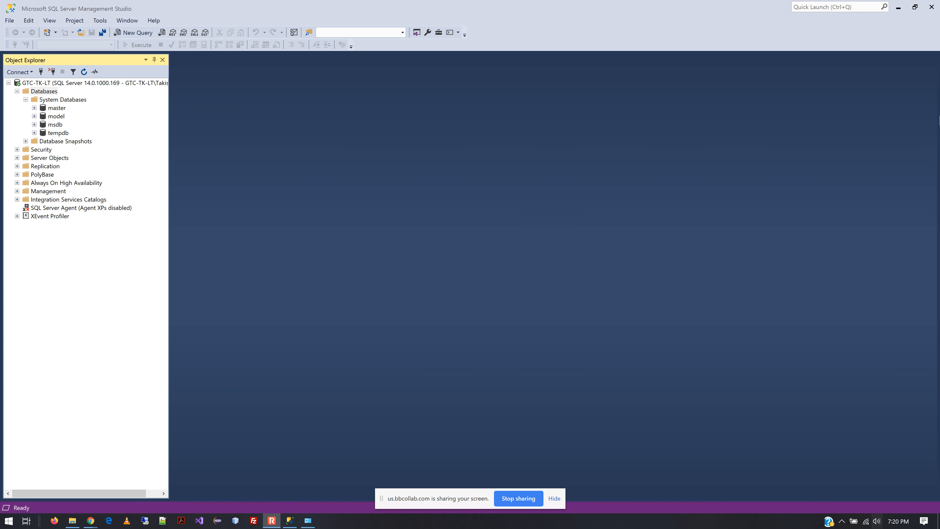
Open the Unit 1 - Intro to rDBMS and SQL folder of the Databases course in the browser.
click(898, 7)
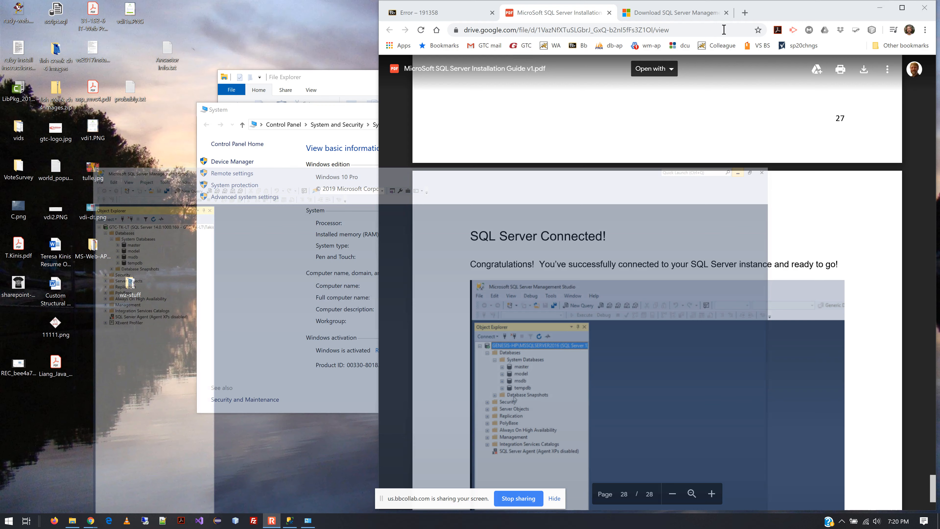
click(456, 16)
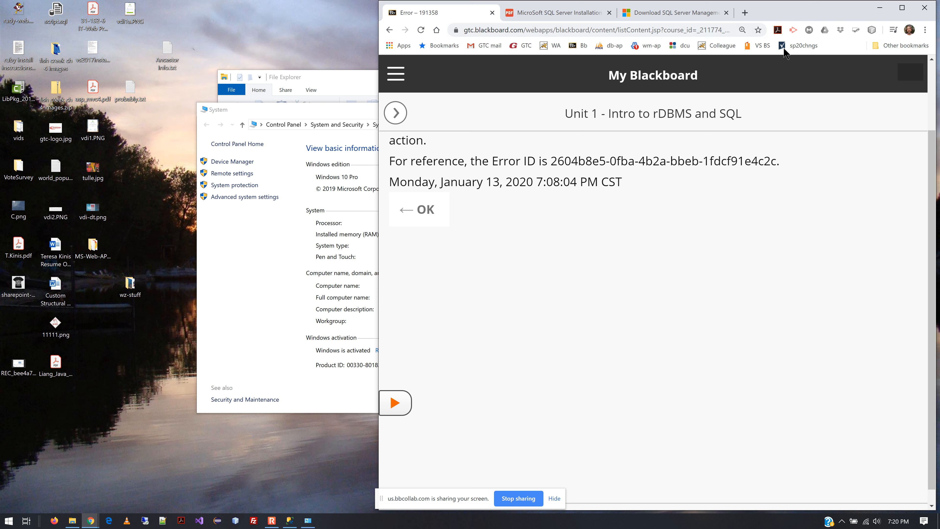
click(902, 7)
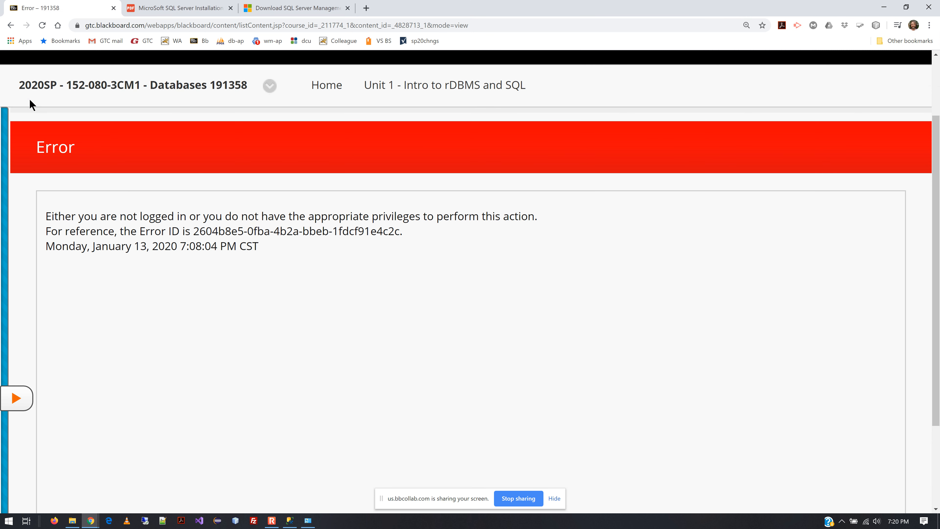
click(54, 86)
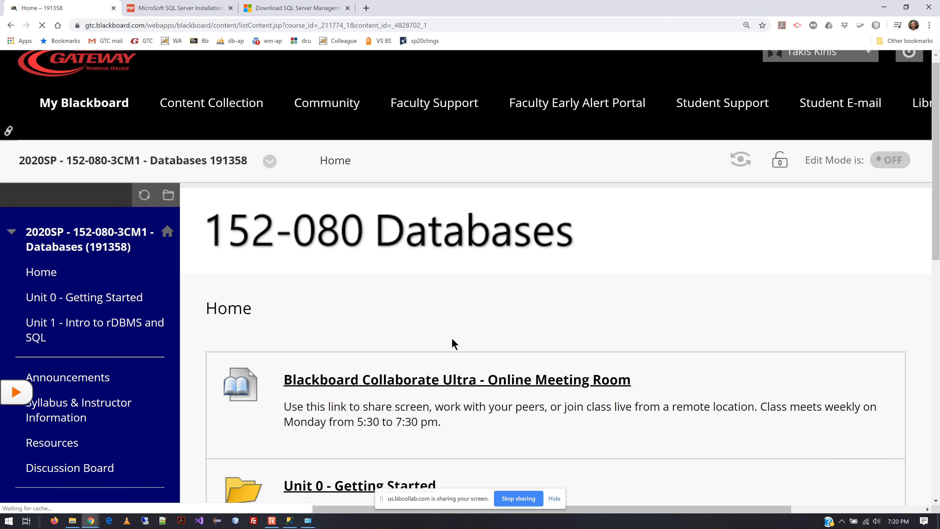
scroll(431, 314, down, 5)
click(431, 314)
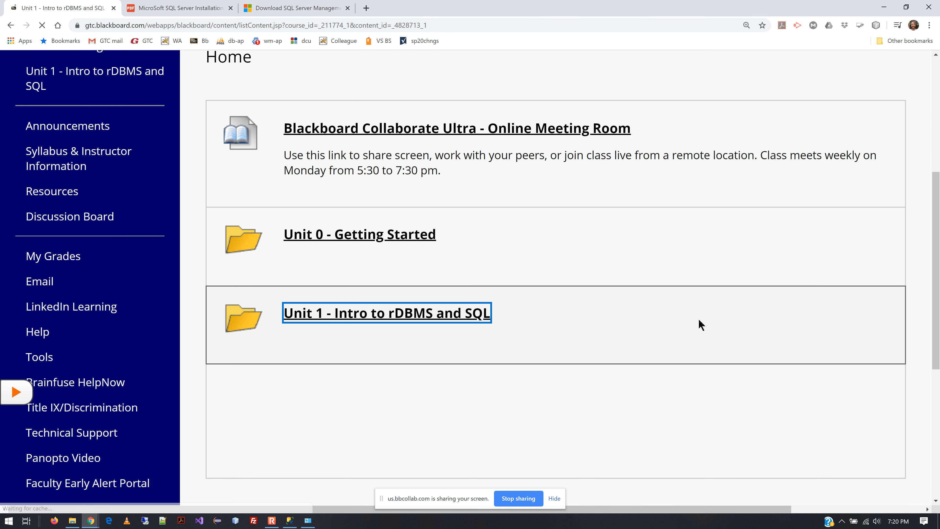
Read through the U1 Install SQL Server assignment instructions and its steps.
scroll(701, 325, down, 20)
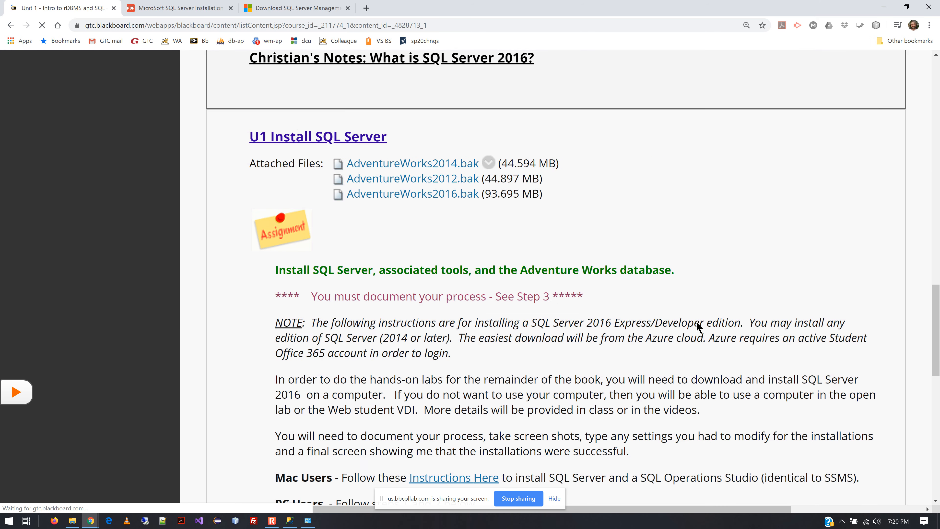
scroll(696, 323, down, 6)
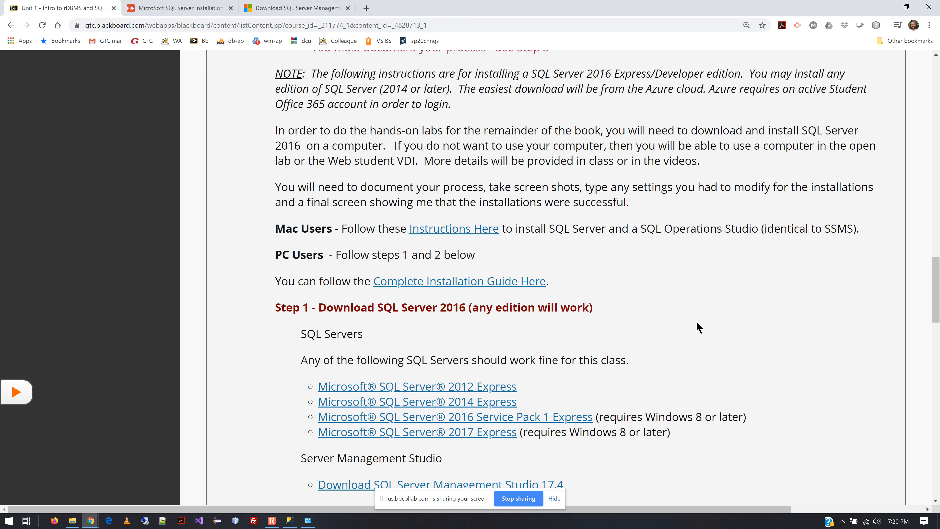
scroll(698, 326, down, 6)
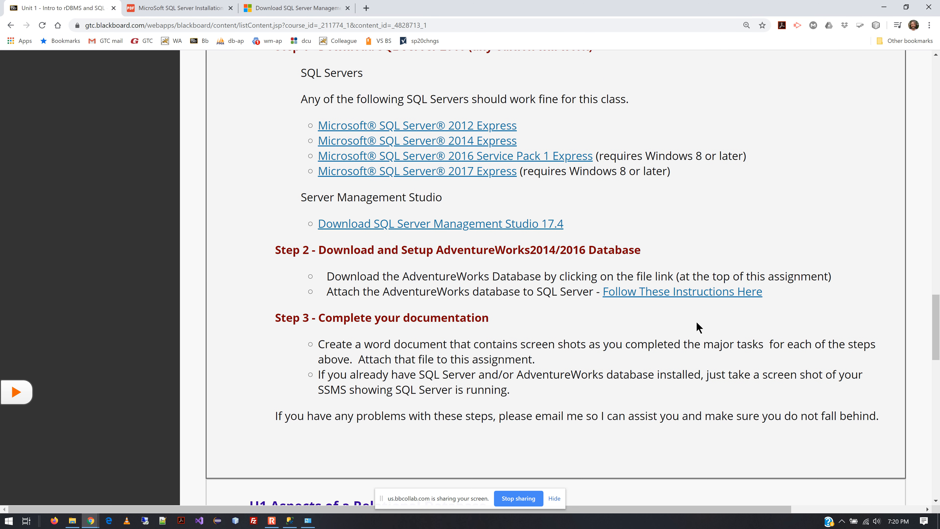
scroll(692, 320, down, 2)
scroll(449, 211, up, 2)
Open the Follow These Instructions Here guide in a new browser tab and return to the course page.
right_click(738, 298)
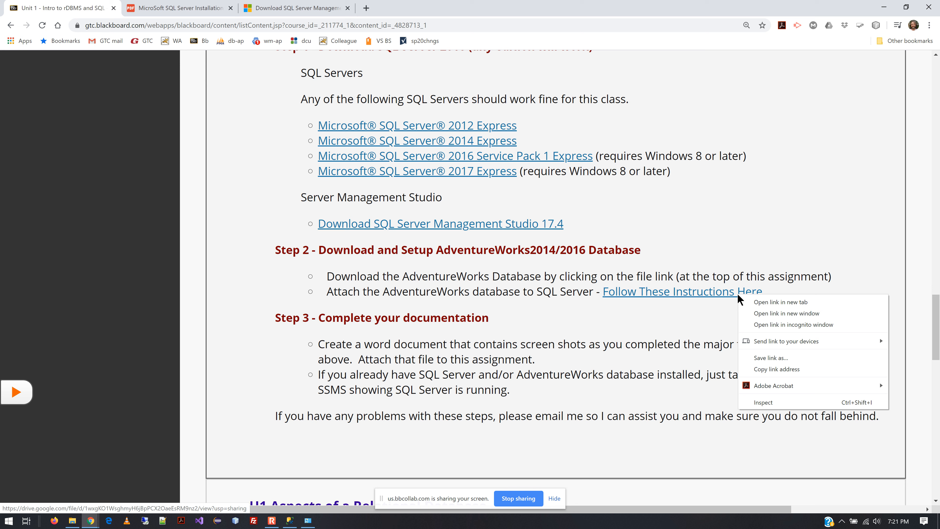
click(753, 301)
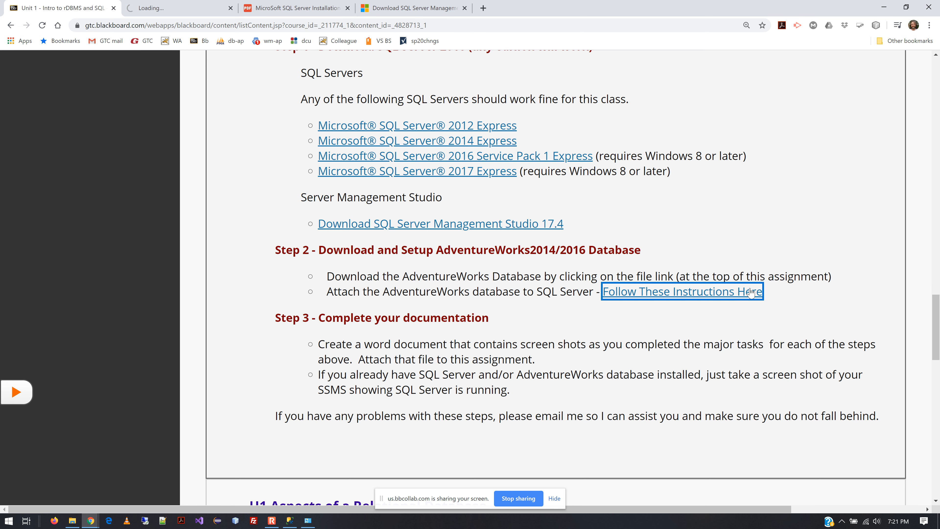
click(169, 6)
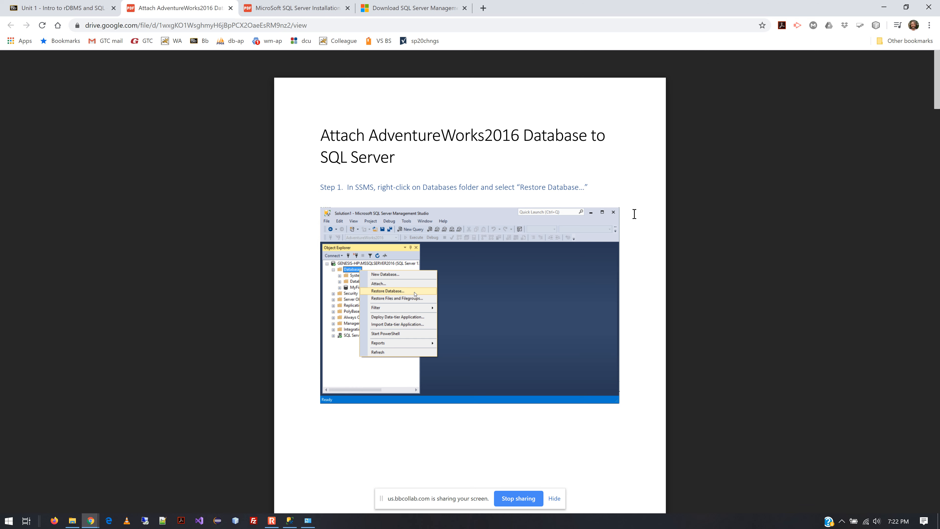
click(58, 5)
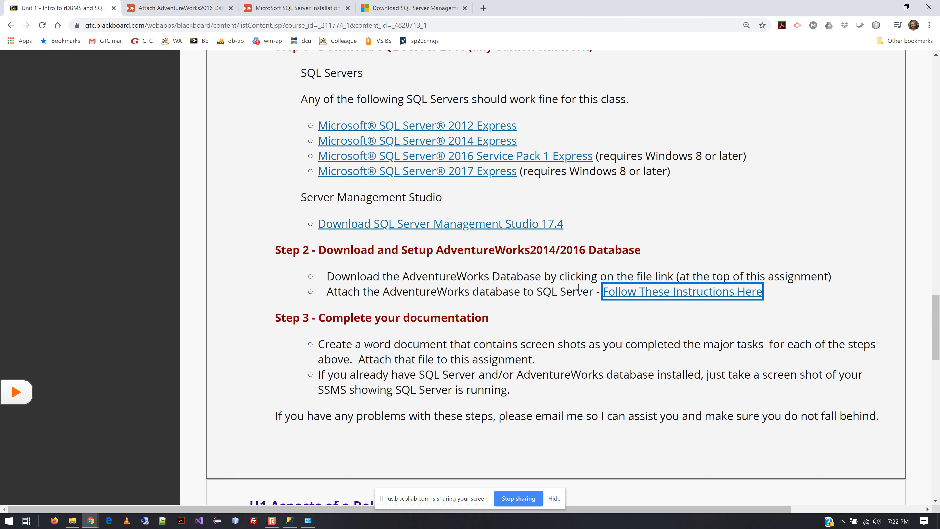
Download the AdventureWorks2016.bak attached file from the assignment.
ctrl+scroll(577, 290, up, 2)
scroll(578, 289, up, 10)
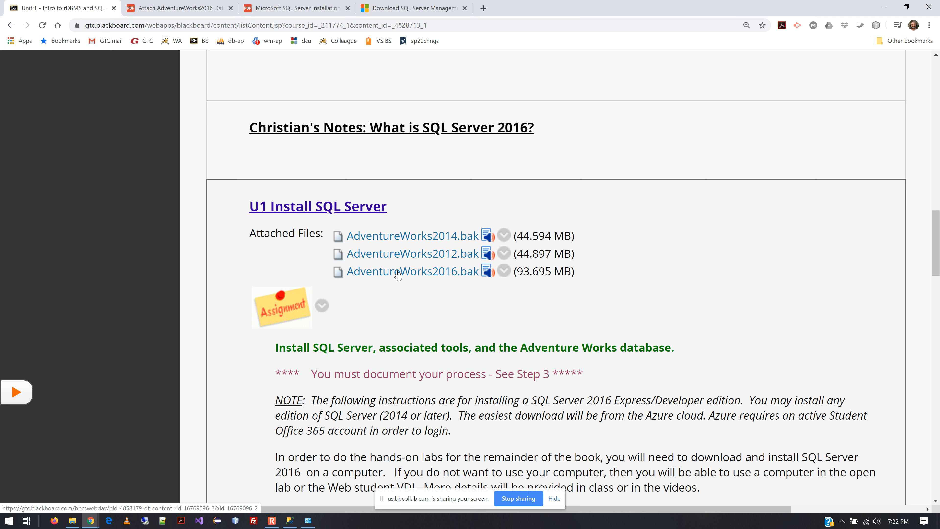
click(381, 273)
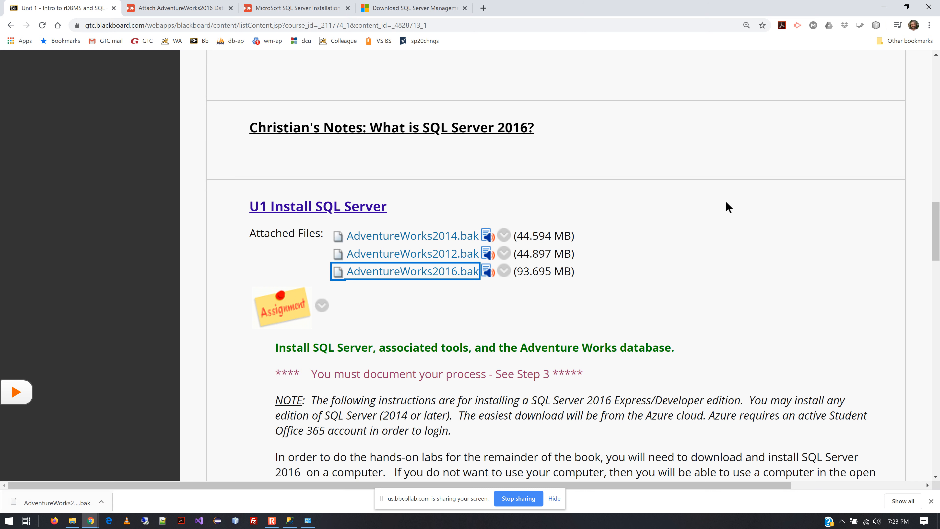
key(alt+Tab)
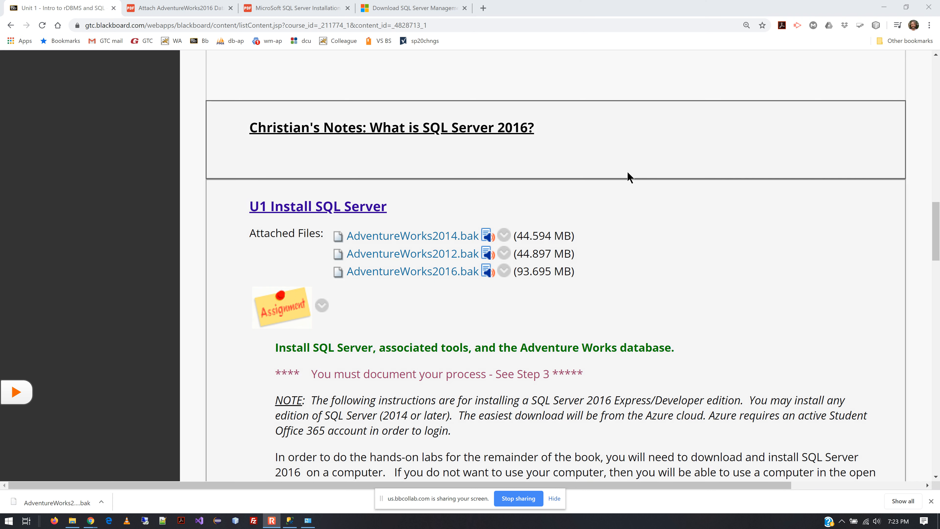
key(alt+Tab)
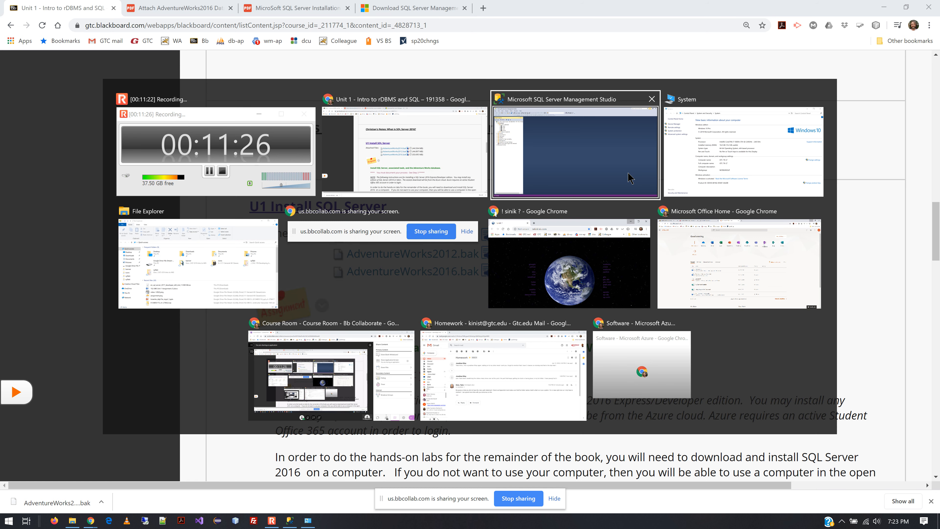
key(Escape)
Switch to the Attach AdventureWorks2016 Database to SQL Server guide tab.
click(269, 9)
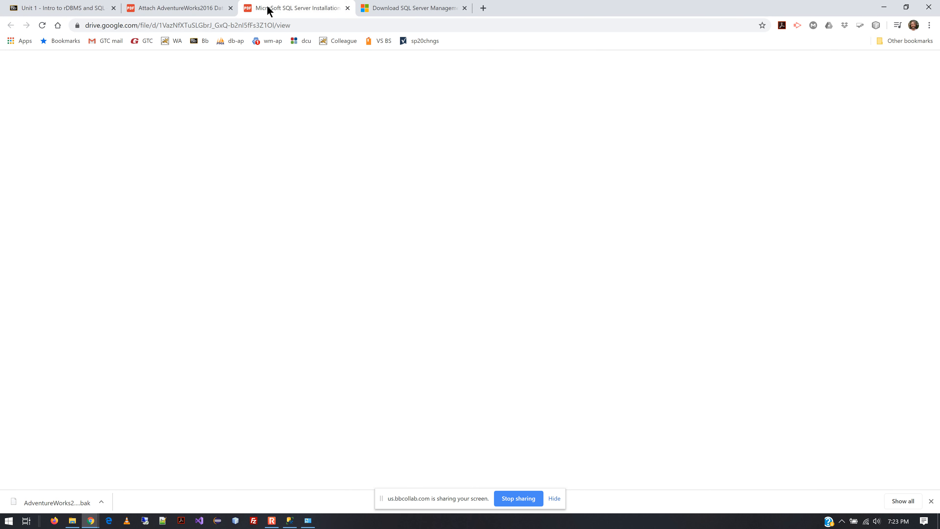
click(190, 8)
click(285, 9)
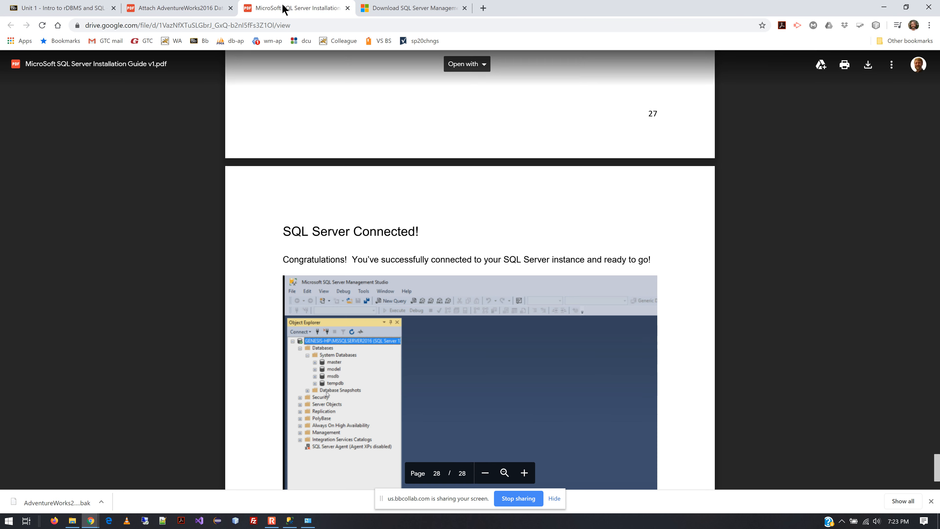
click(190, 9)
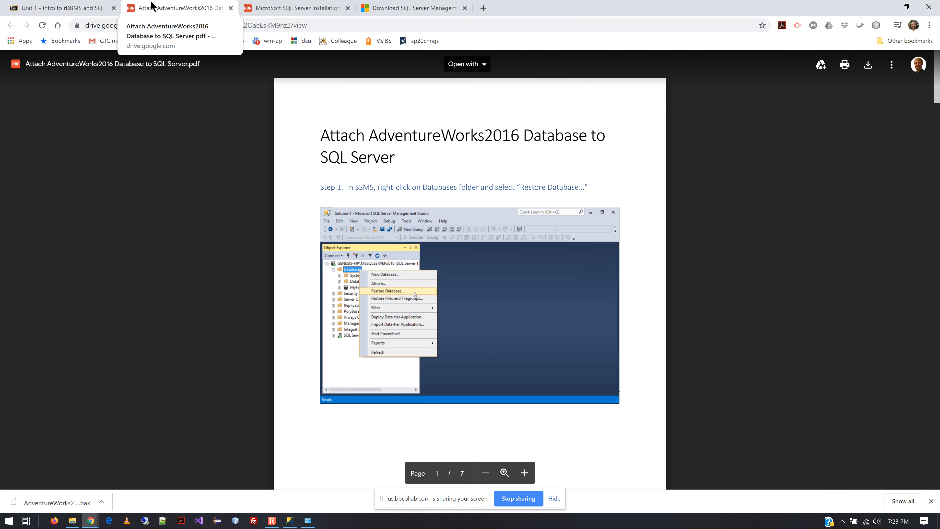
Resize the browser window so the guide occupies the right side of the screen.
click(905, 7)
drag(378, 171, 533, 192)
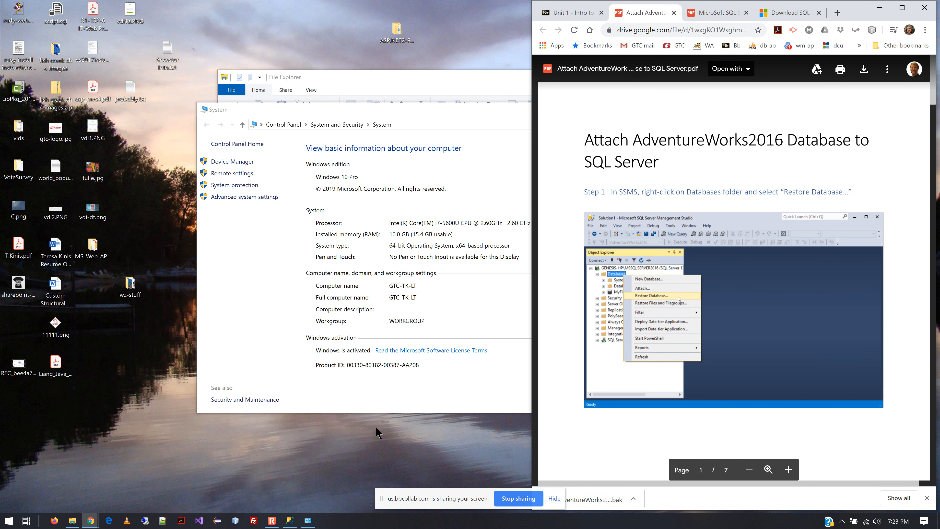
Bring Management Studio back and arrange its window on the left half beside the guide.
click(290, 520)
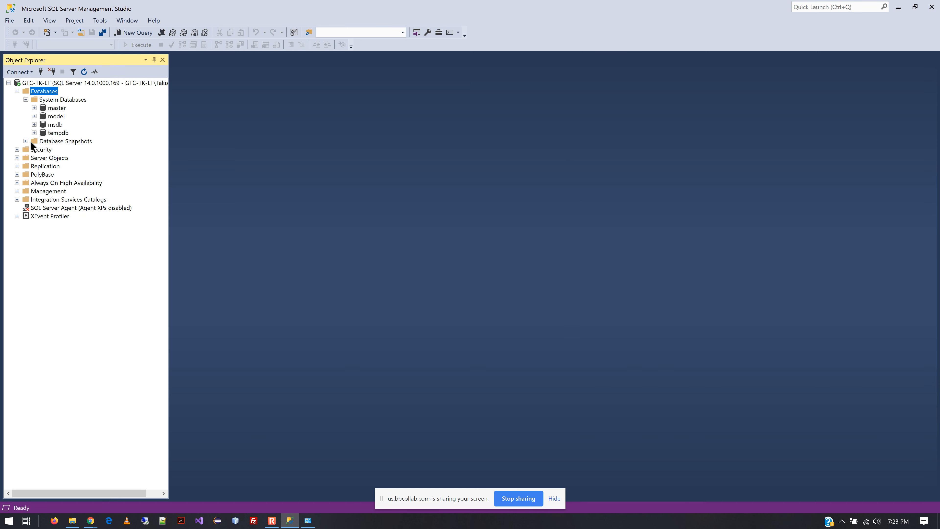
click(899, 7)
click(915, 6)
drag(894, 70, 457, 114)
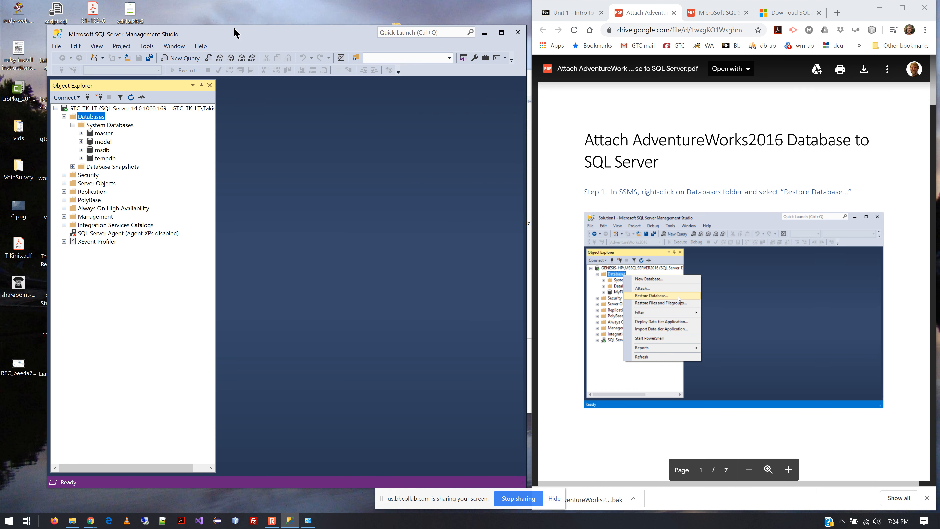
drag(234, 32, 190, 11)
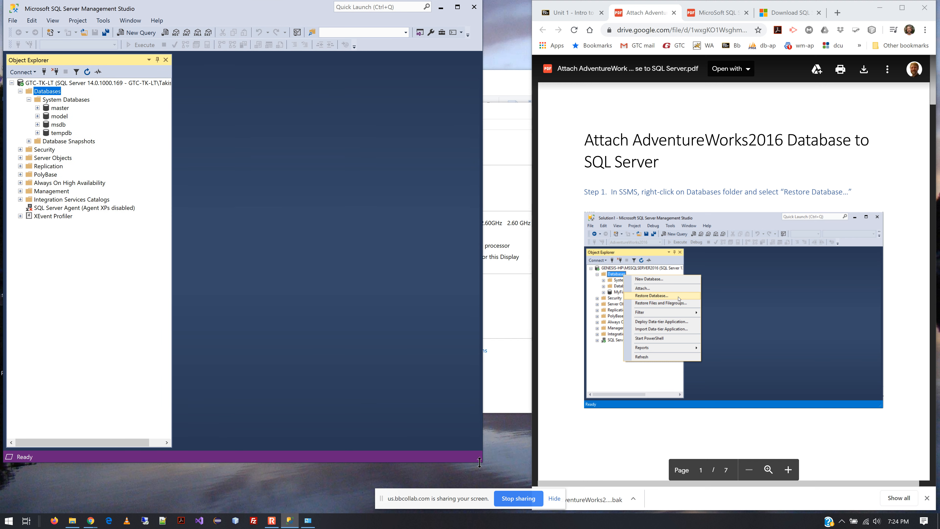
drag(479, 460, 531, 495)
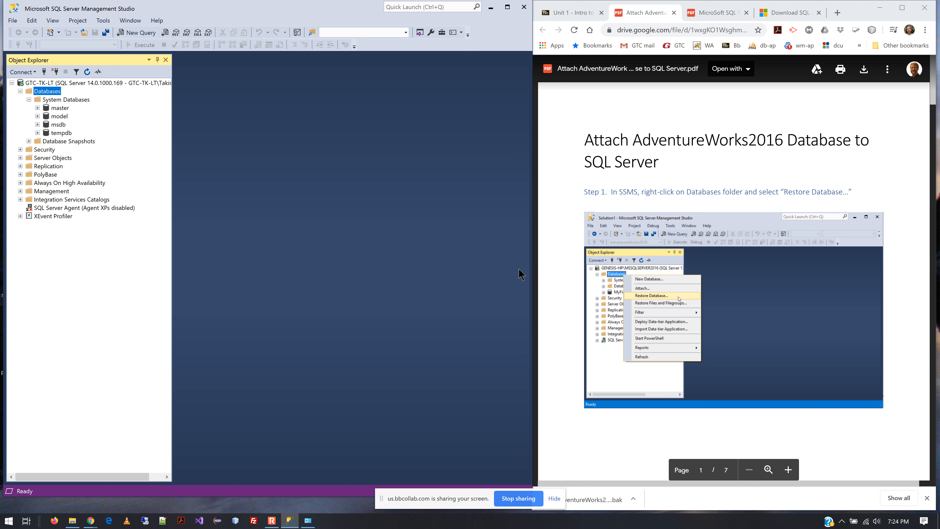
Open the Restore Database dialog for the Databases folder.
right_click(48, 92)
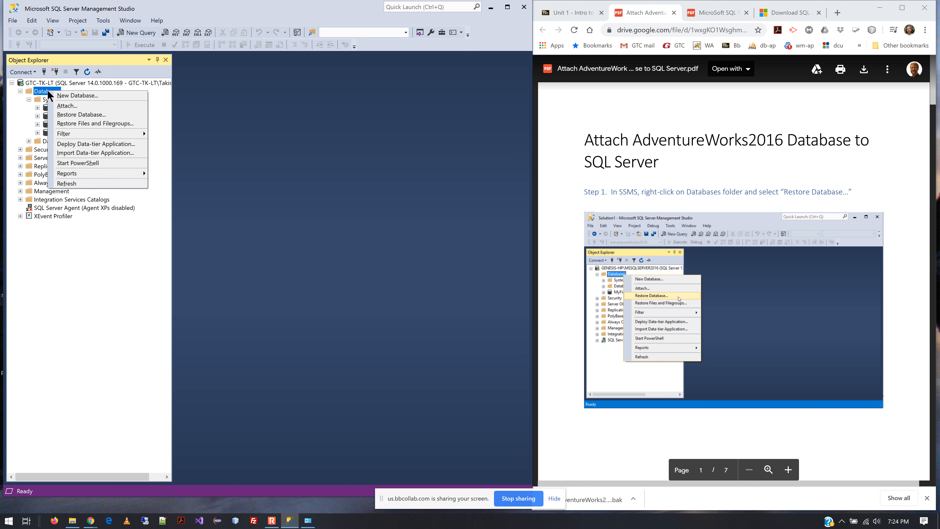
click(68, 118)
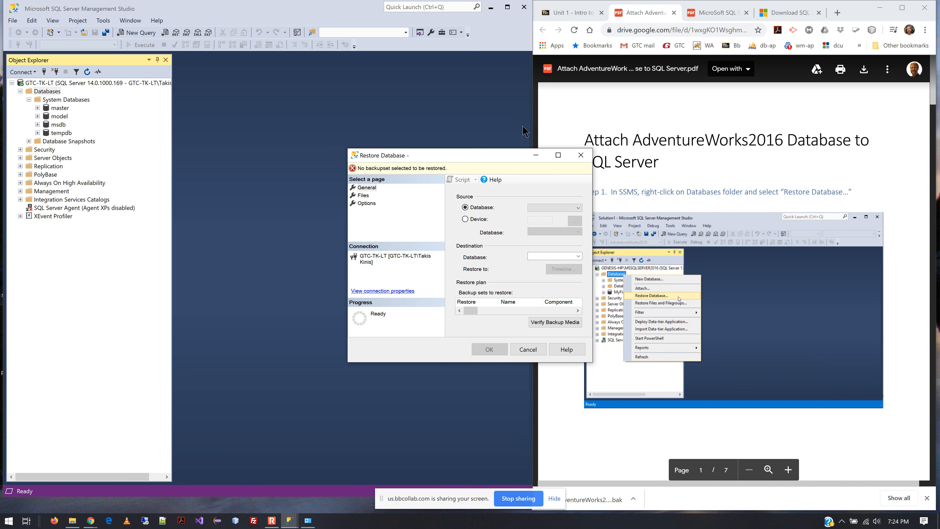
drag(456, 154, 337, 156)
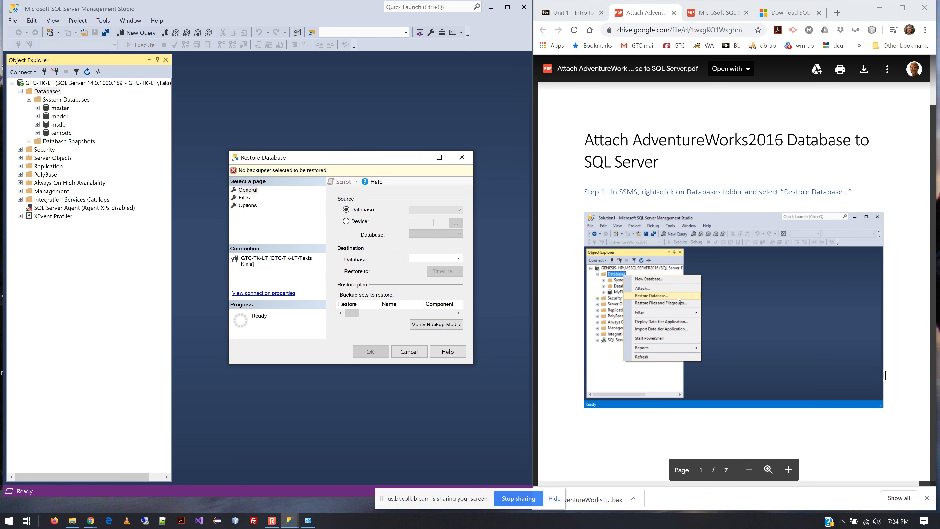
Set the restore source to Device.
scroll(887, 375, down, 10)
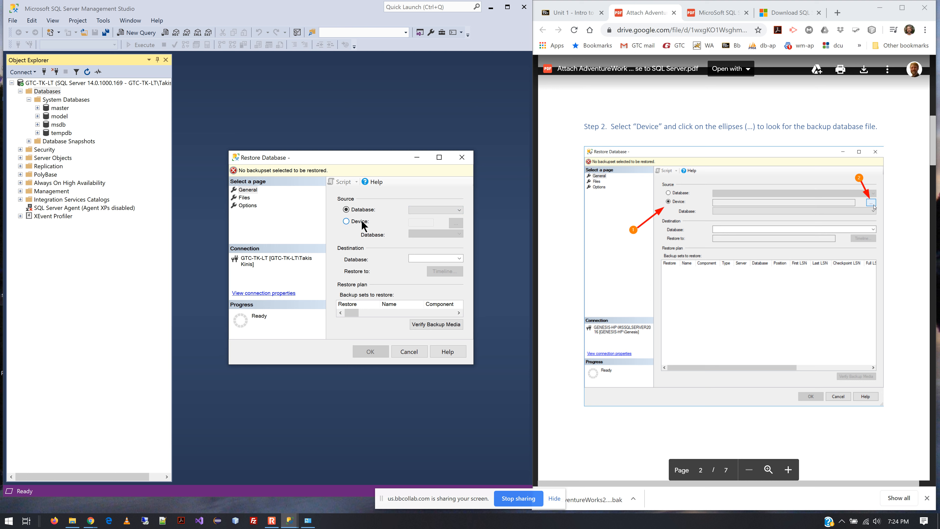
click(350, 222)
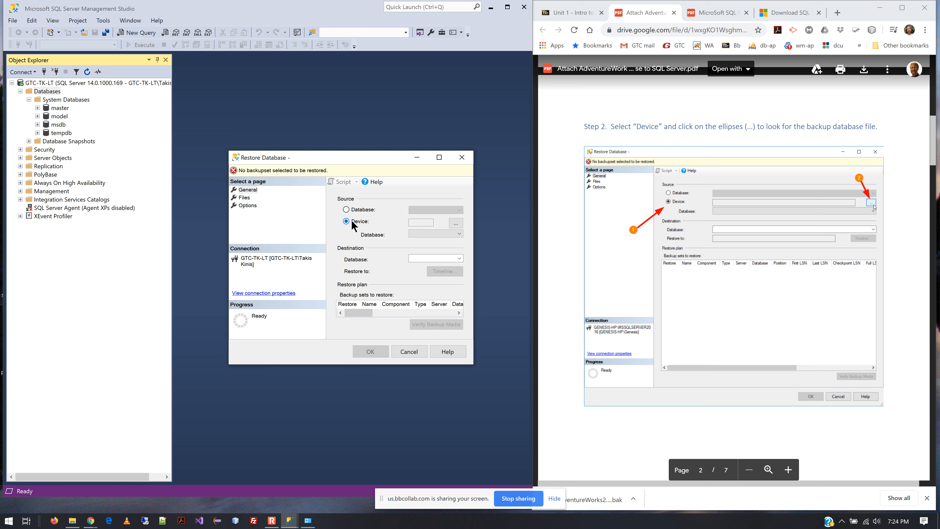
Open the backup device selection for the Device source.
scroll(796, 333, down, 10)
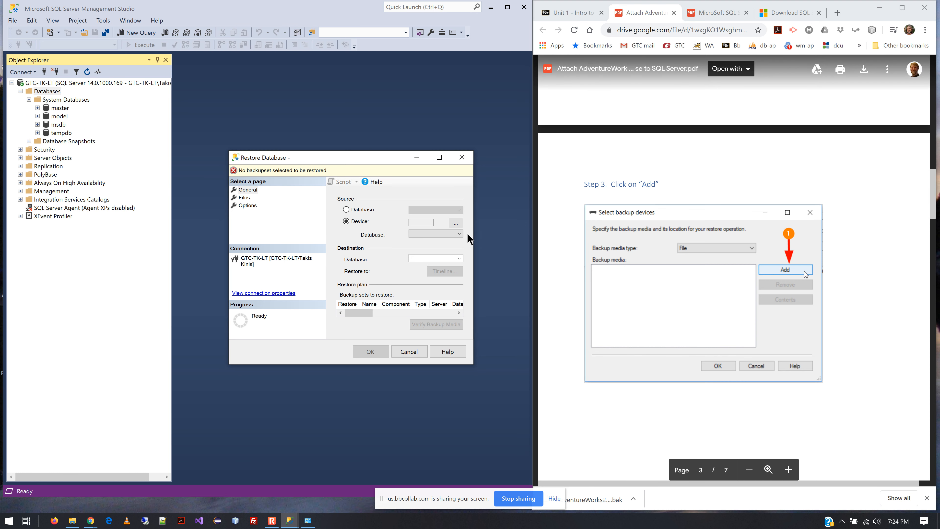
scroll(720, 254, up, 5)
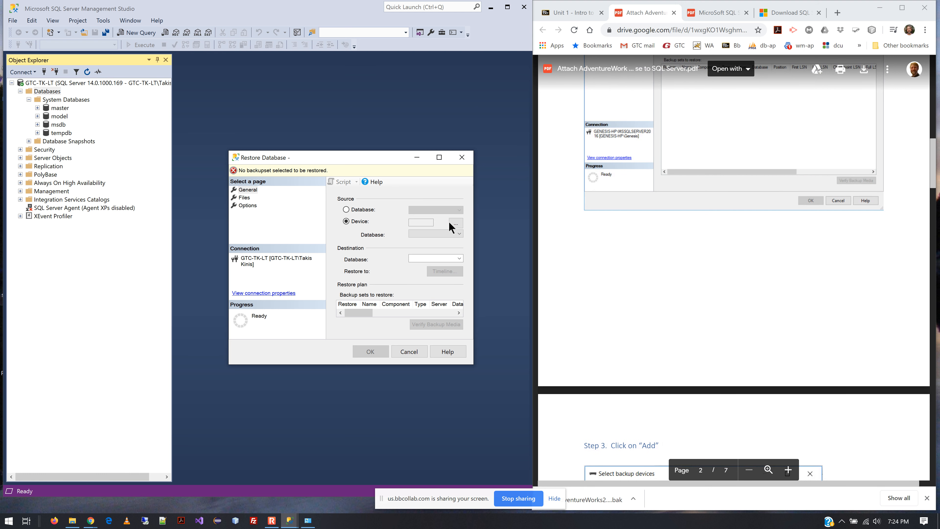
click(456, 223)
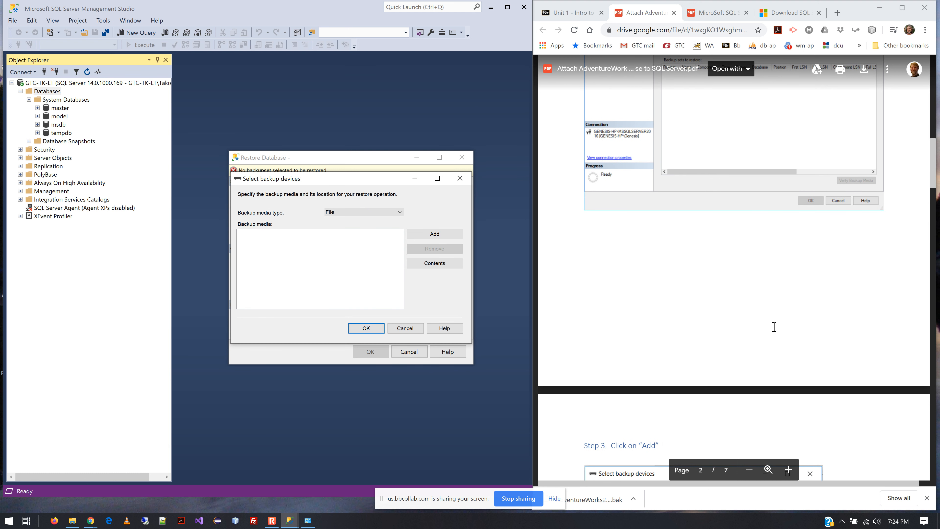
scroll(774, 327, down, 5)
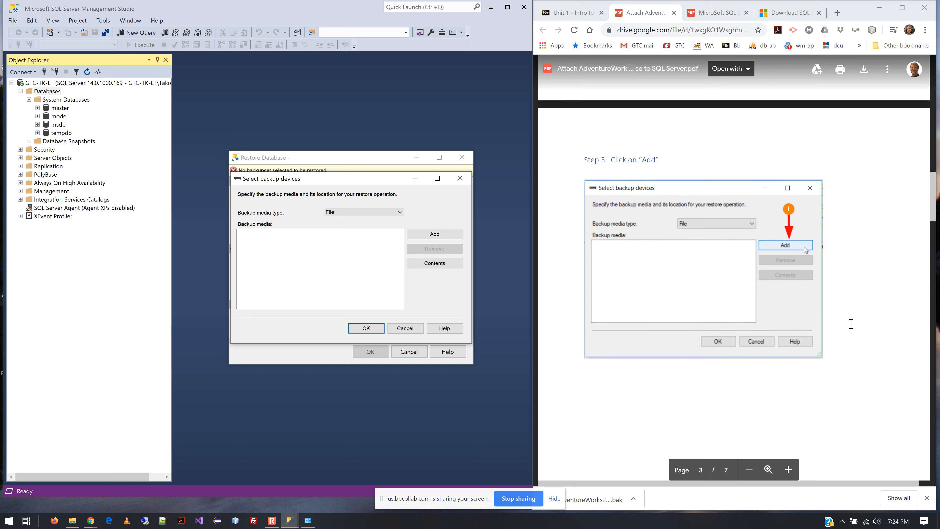
scroll(851, 324, down, 3)
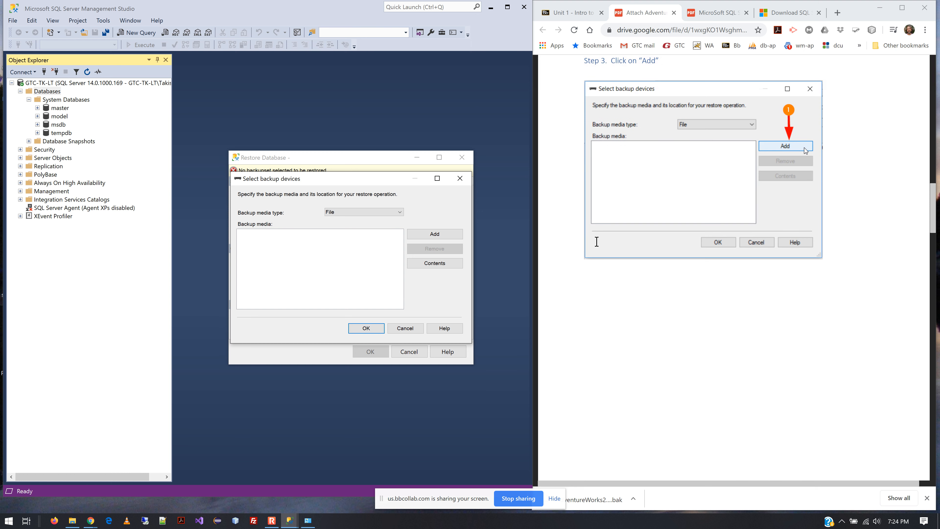
click(429, 235)
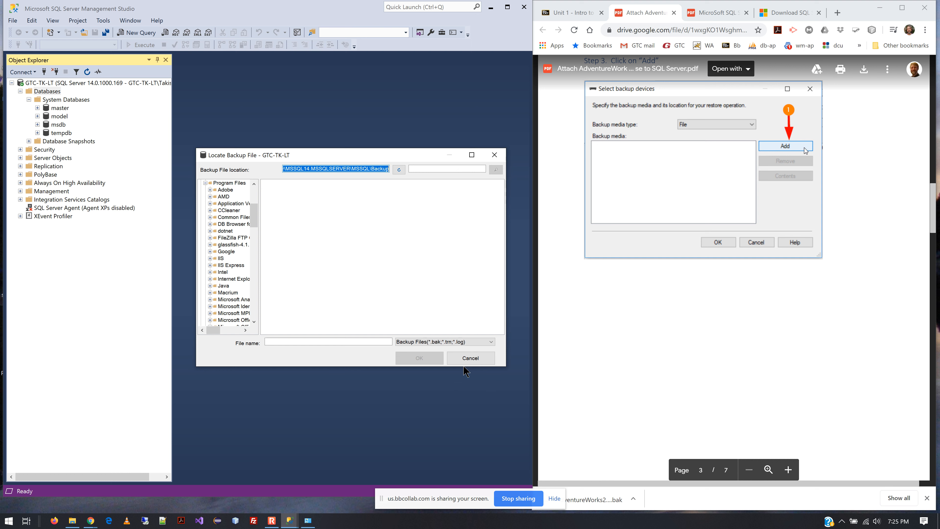
click(470, 358)
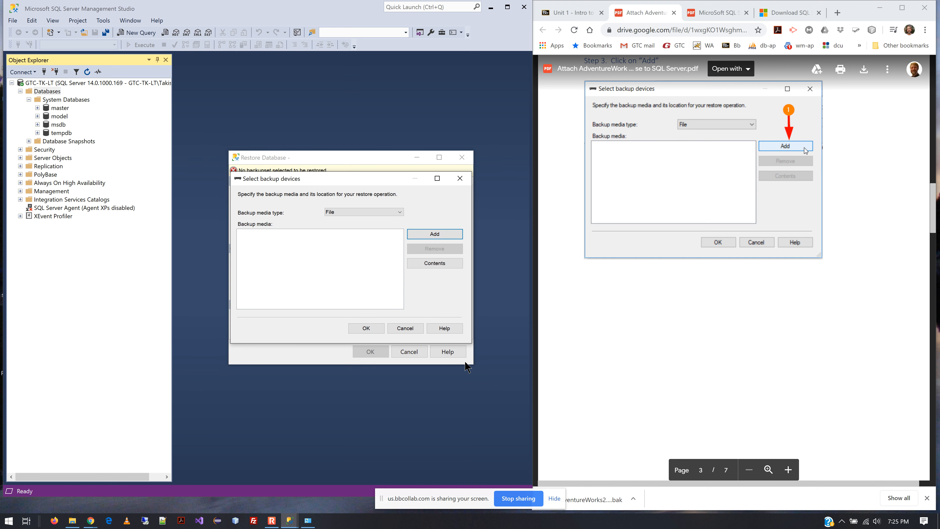
click(410, 330)
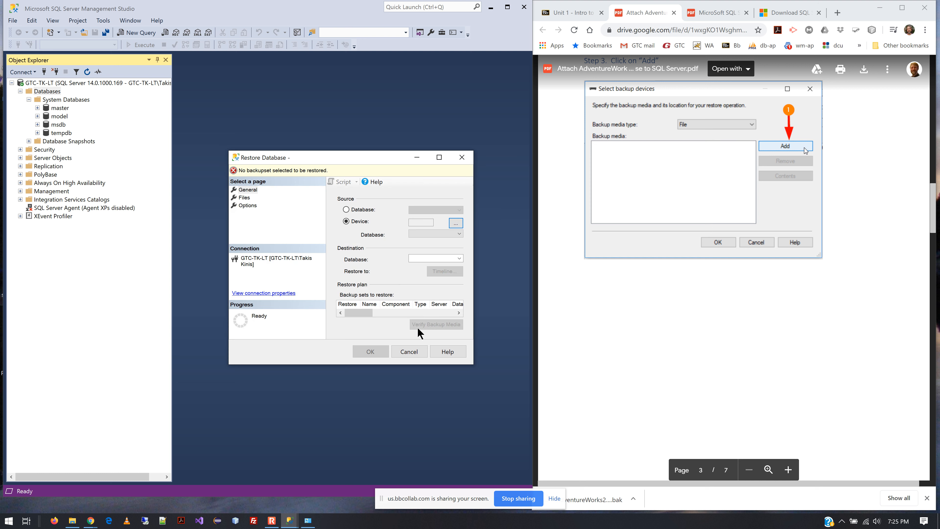
click(422, 352)
Reopen the Restore Database dialog with a Device source and open the file locator for adding a backup device.
click(48, 93)
right_click(48, 93)
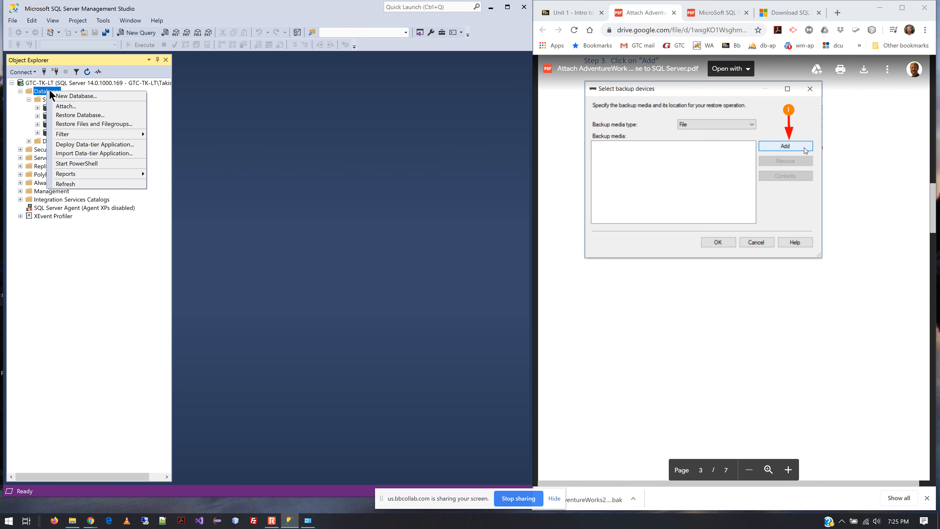
click(76, 115)
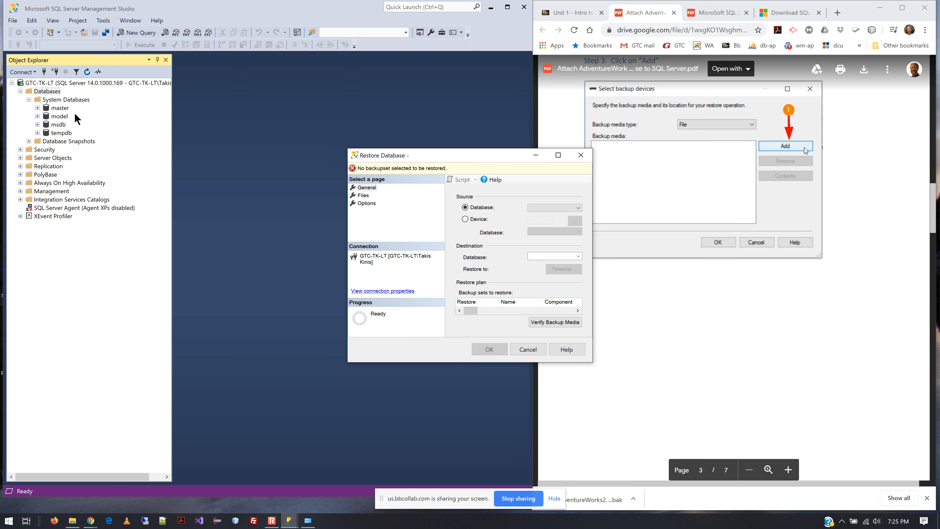
click(476, 220)
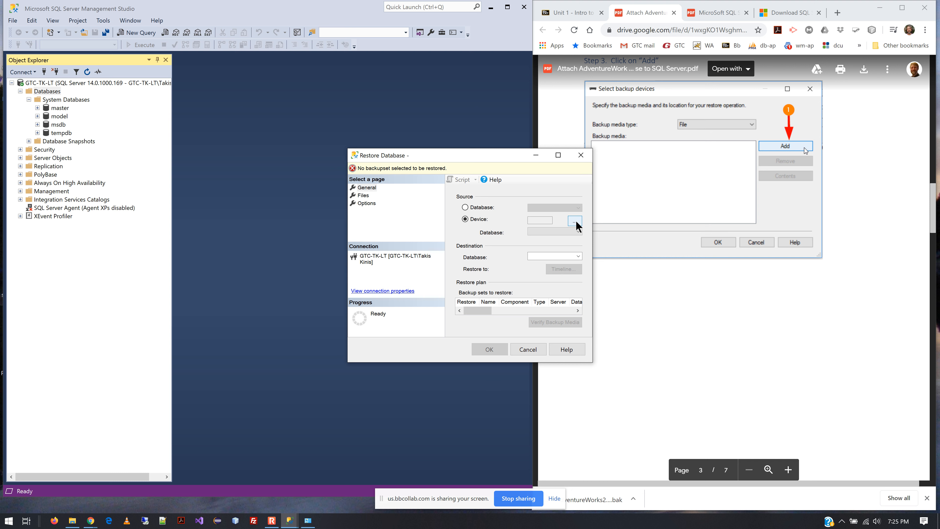
click(575, 222)
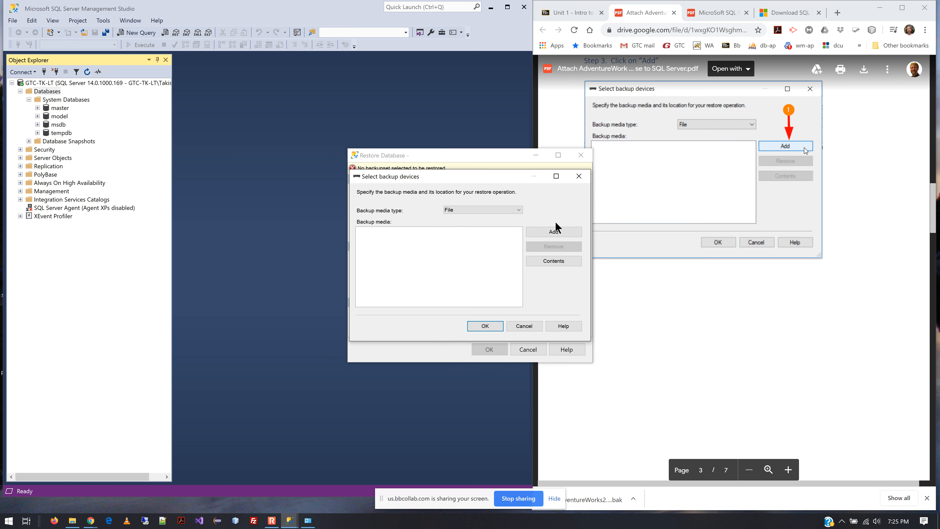
click(556, 232)
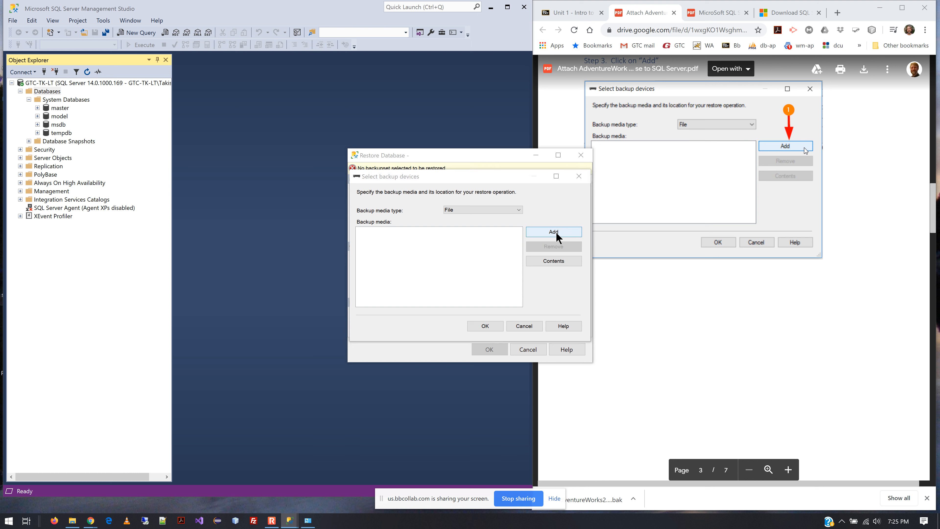
Browse the backup file locator's folder tree on the C: drive down to the current user's folder under Users.
scroll(710, 233, down, 10)
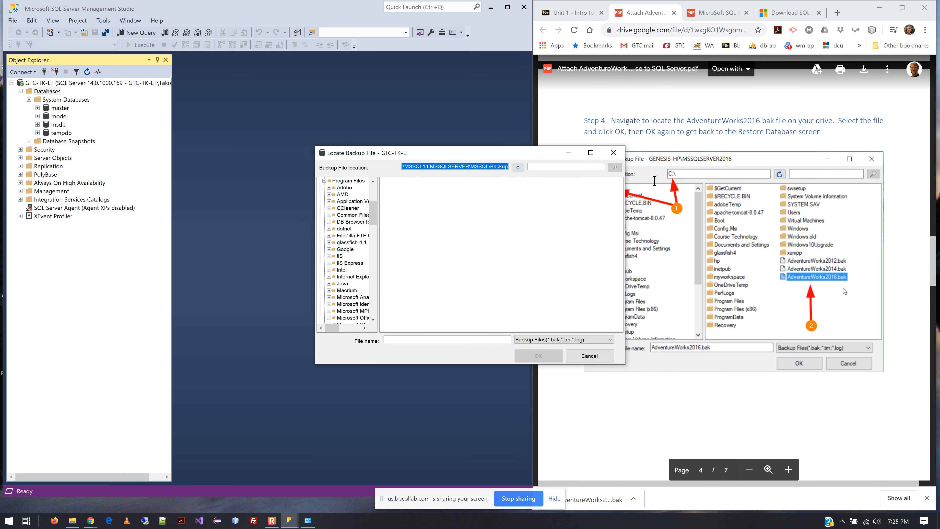
drag(521, 155, 362, 168)
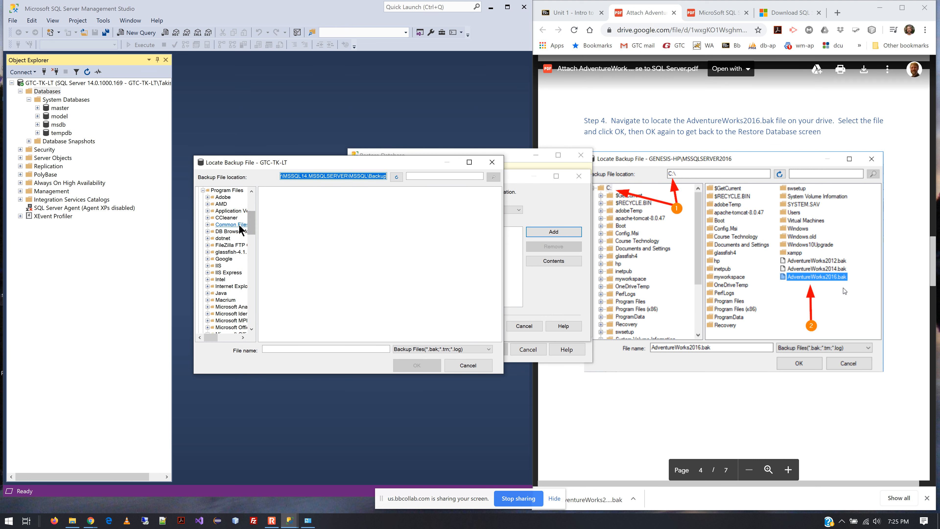
drag(253, 224, 254, 191)
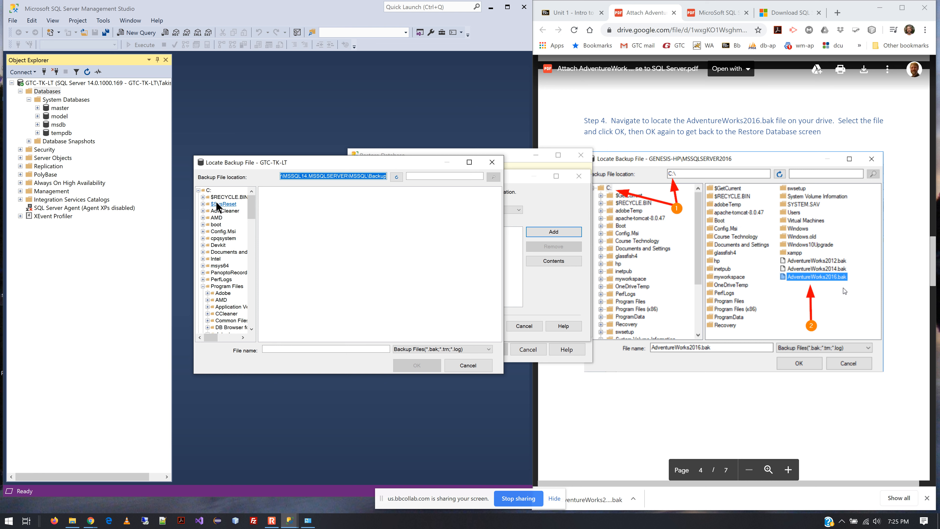
drag(252, 211, 257, 325)
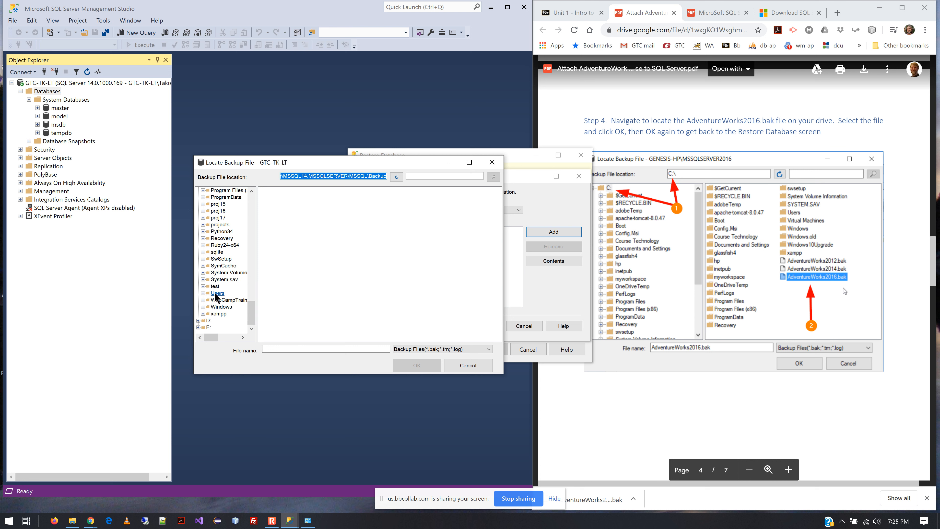
click(217, 293)
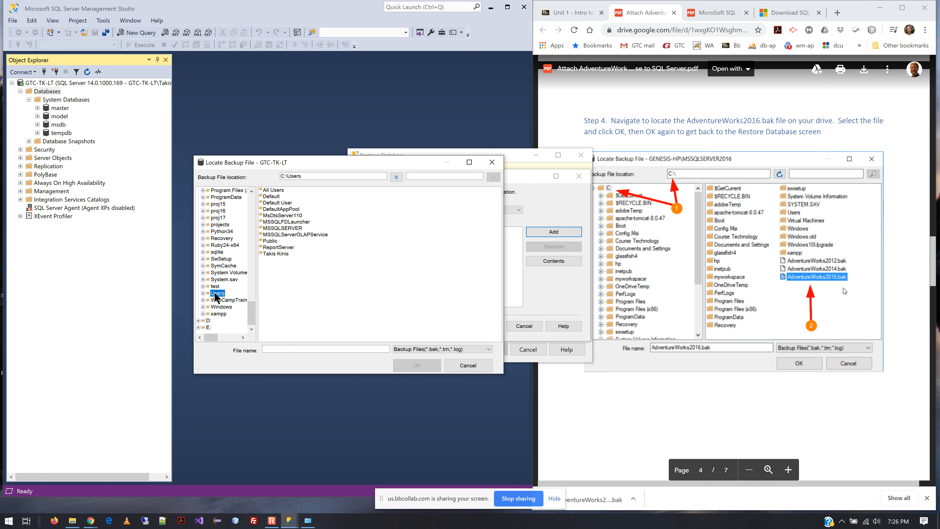
click(276, 254)
double_click(276, 254)
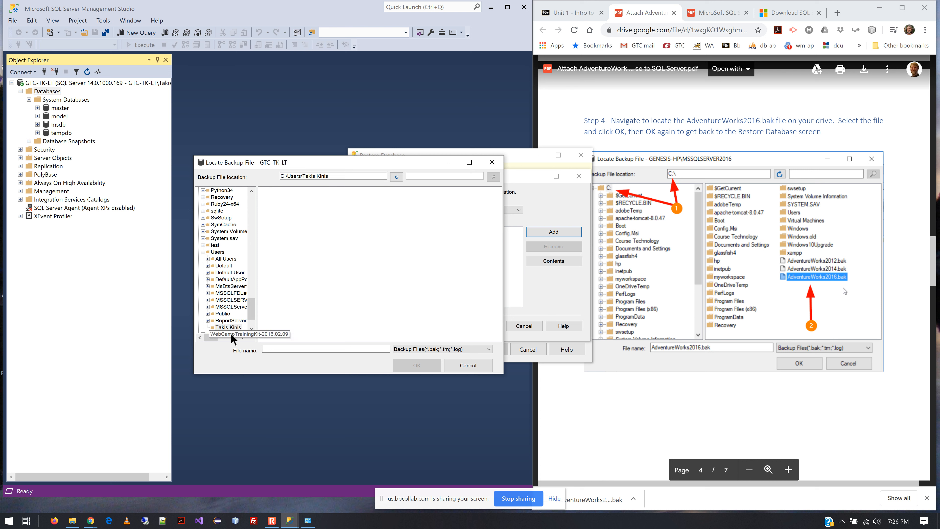
drag(252, 314, 252, 320)
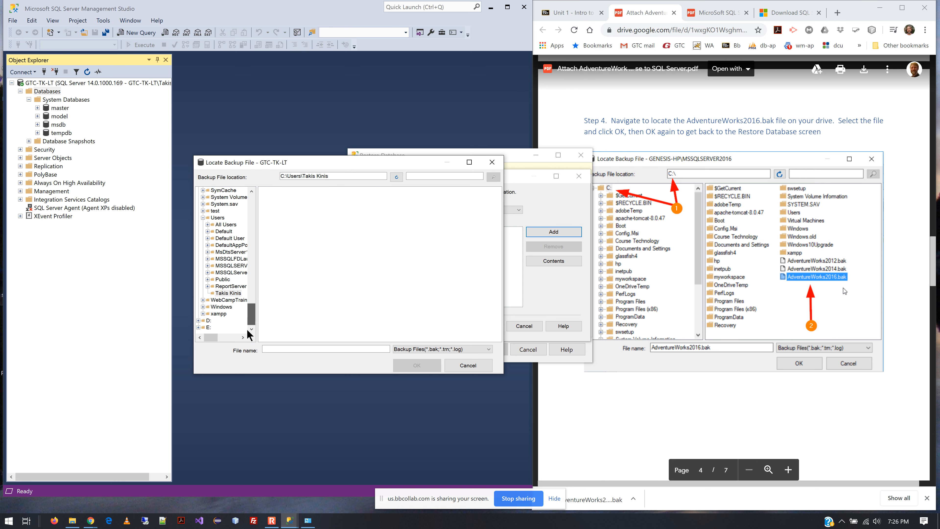
click(227, 292)
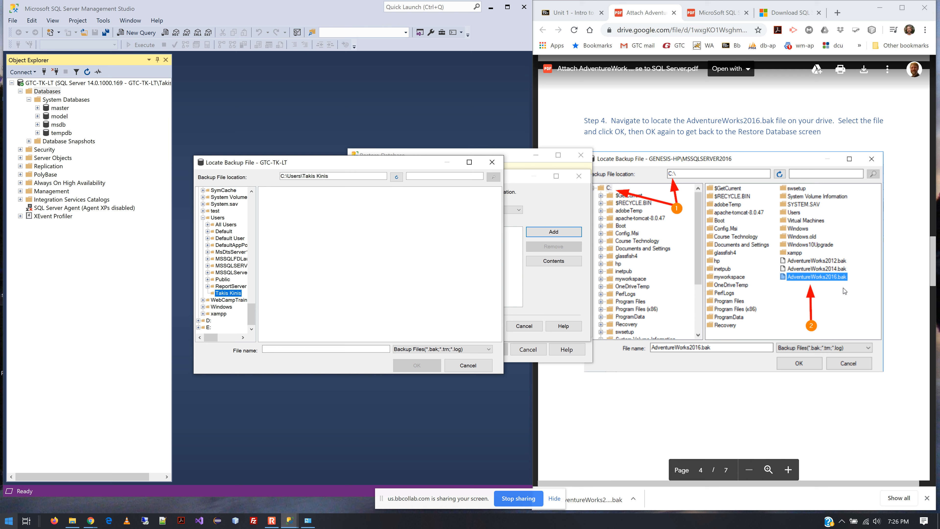
Open File Explorer, go to Downloads, and copy the AdventureWorks2016 (1).bak file.
click(72, 521)
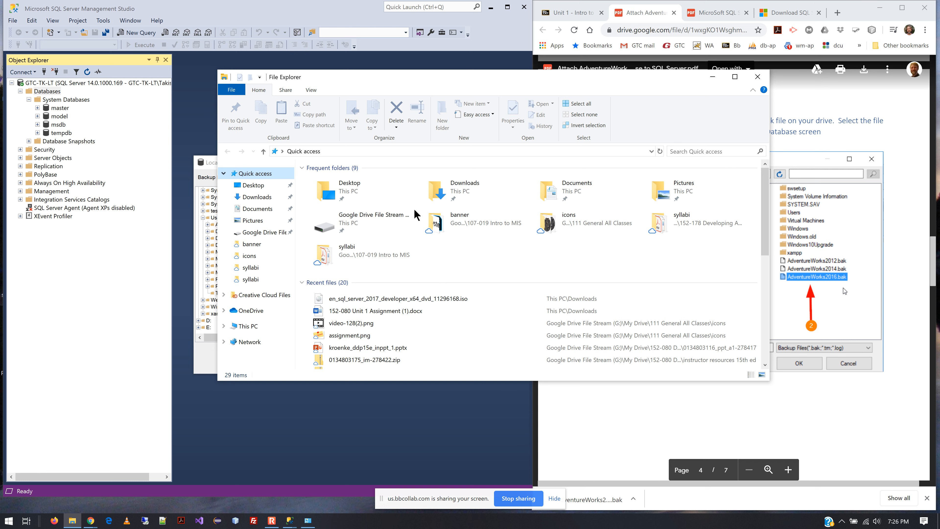
click(494, 183)
double_click(492, 191)
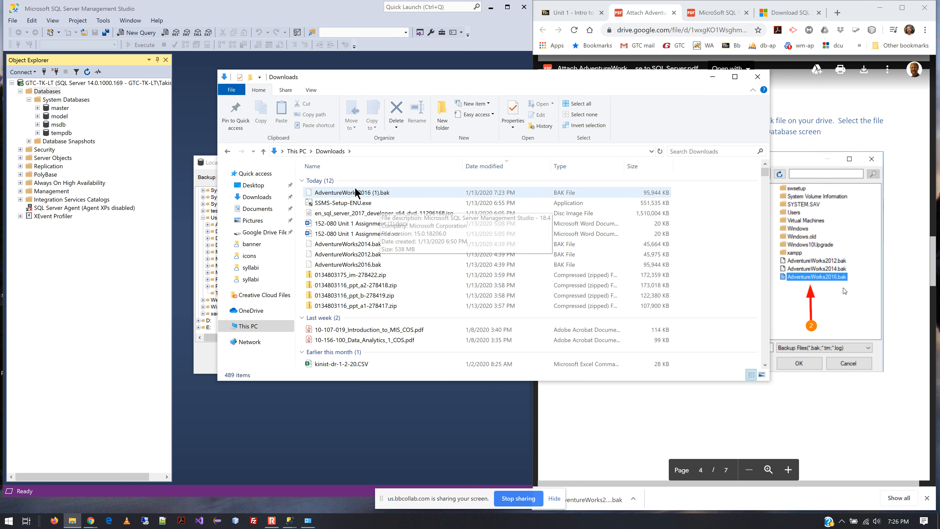
click(353, 197)
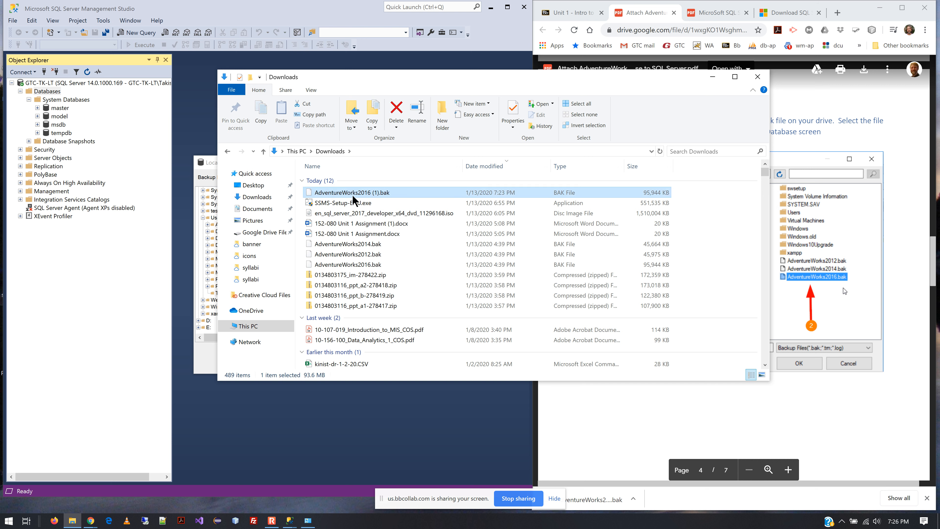
right_click(353, 198)
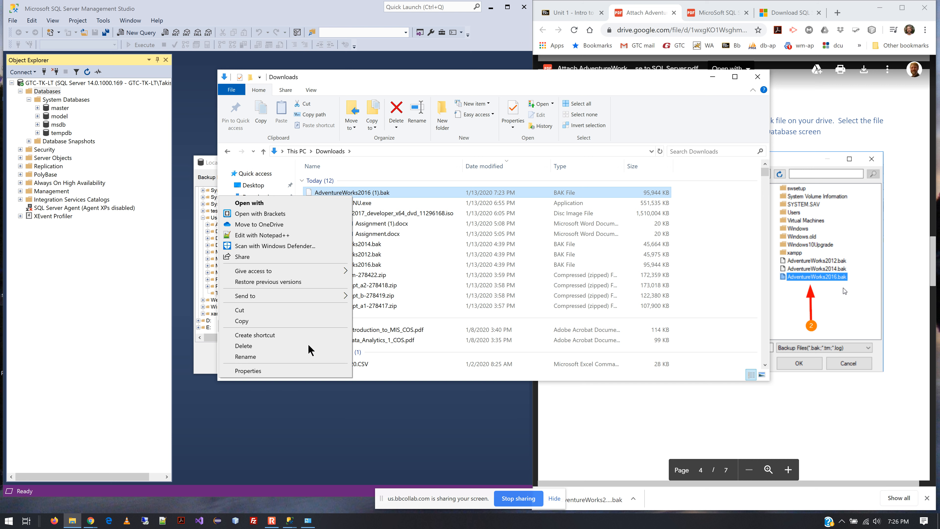
click(240, 322)
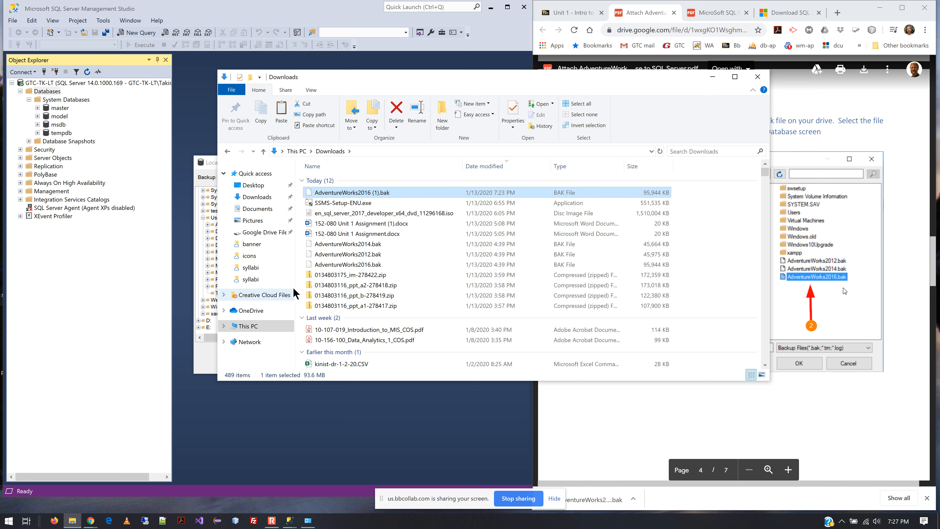
Try to paste the copied backup file into the root of the tk-main (C:) drive, then dismiss the interrupted action.
click(224, 326)
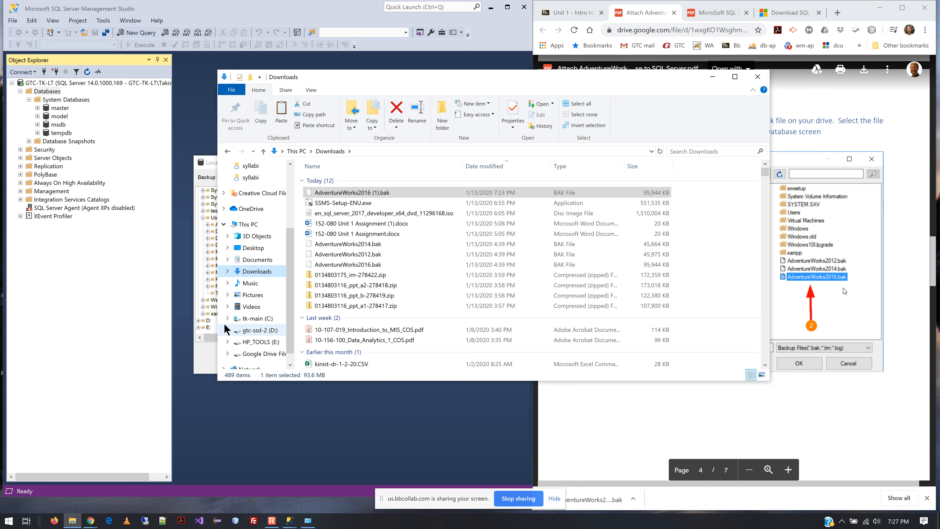
click(255, 324)
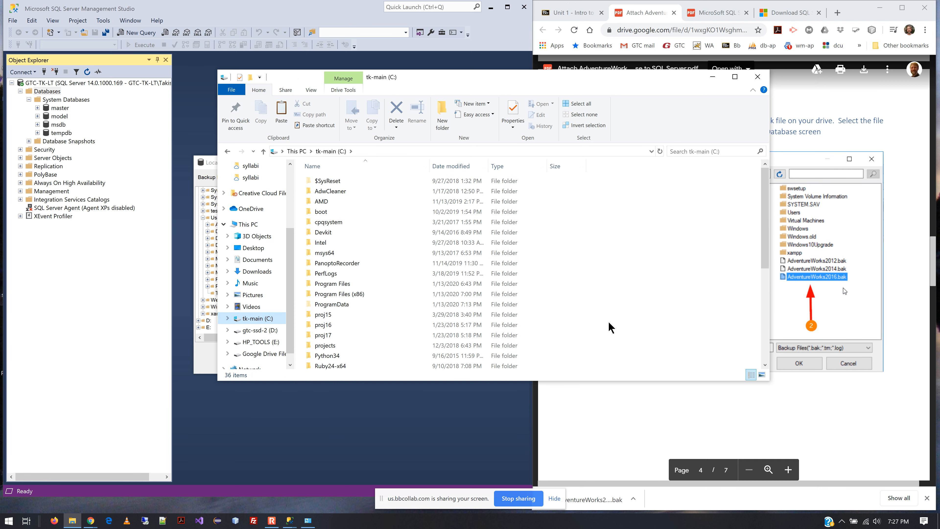
scroll(716, 273, down, 6)
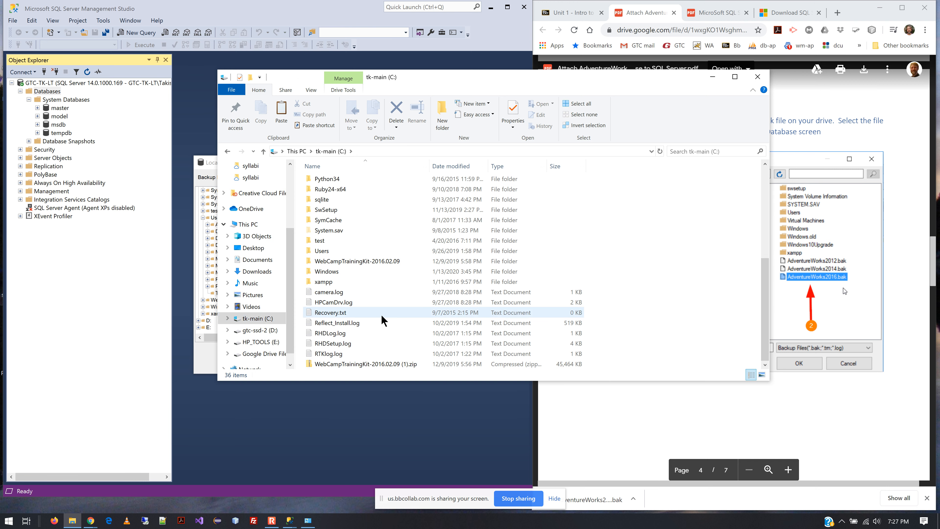
right_click(381, 315)
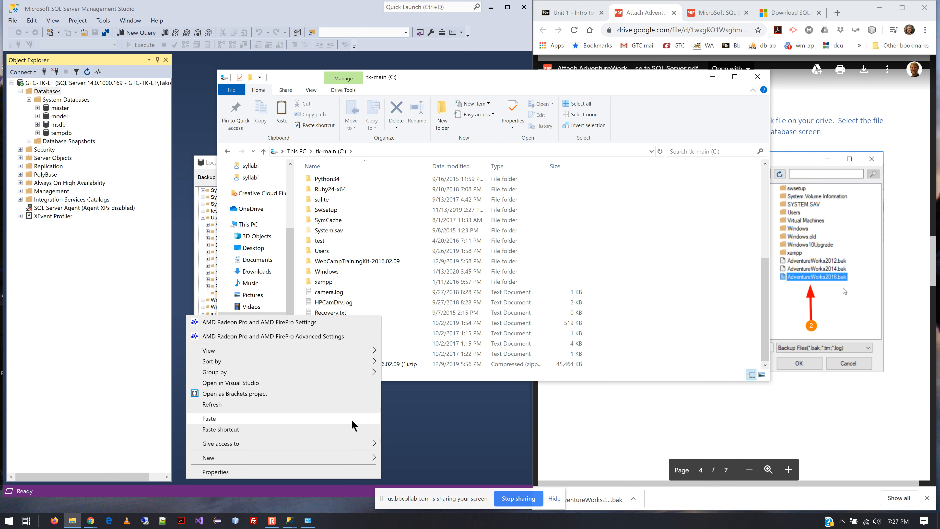
click(202, 421)
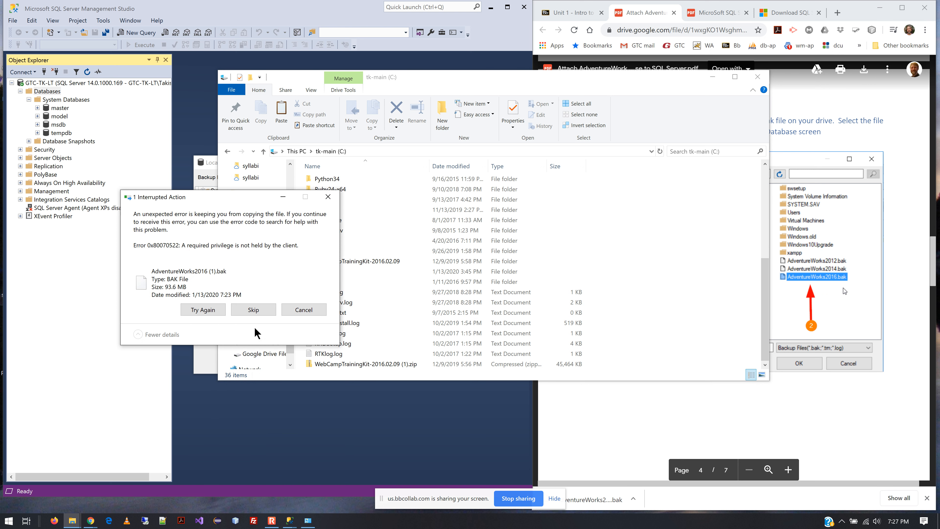
click(212, 314)
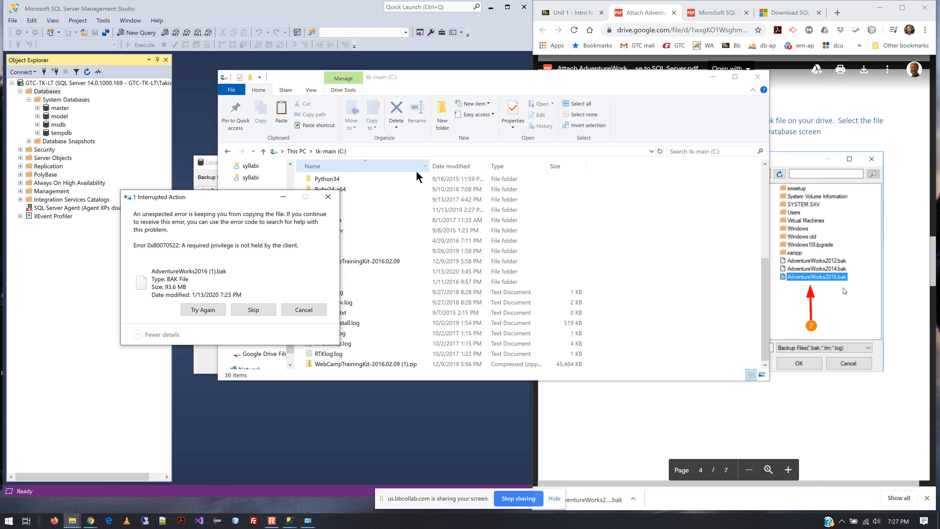
click(327, 197)
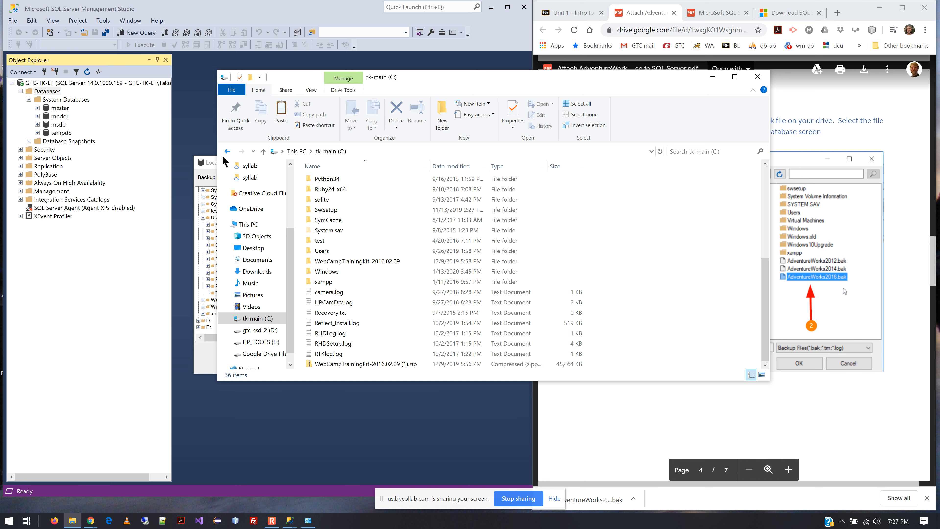
Compare the backup file locator's C: drive tree with the C: drive contents in File Explorer.
click(213, 166)
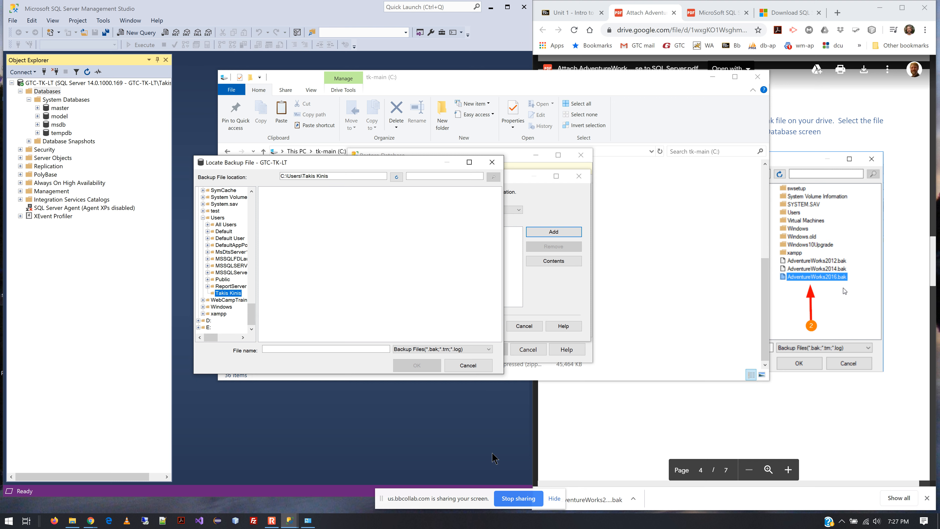
click(576, 81)
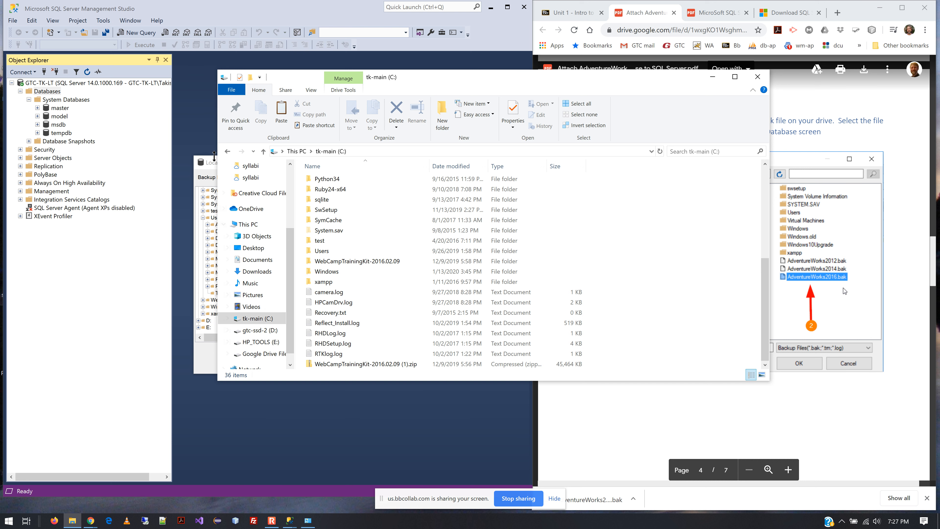
click(211, 163)
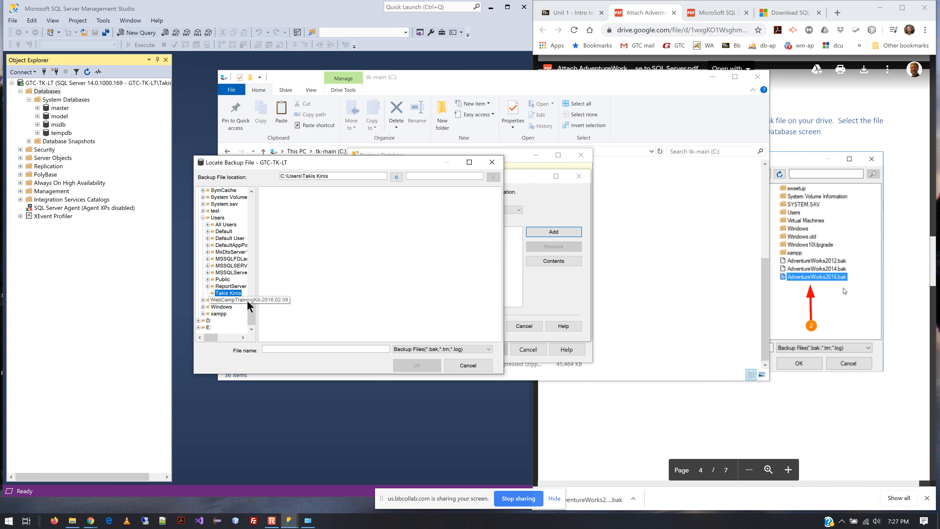
drag(253, 317, 251, 206)
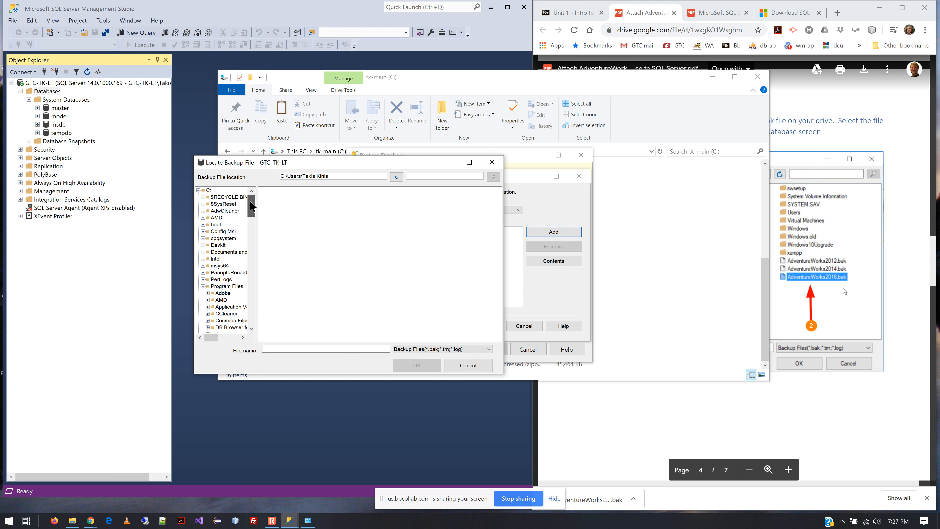
click(481, 109)
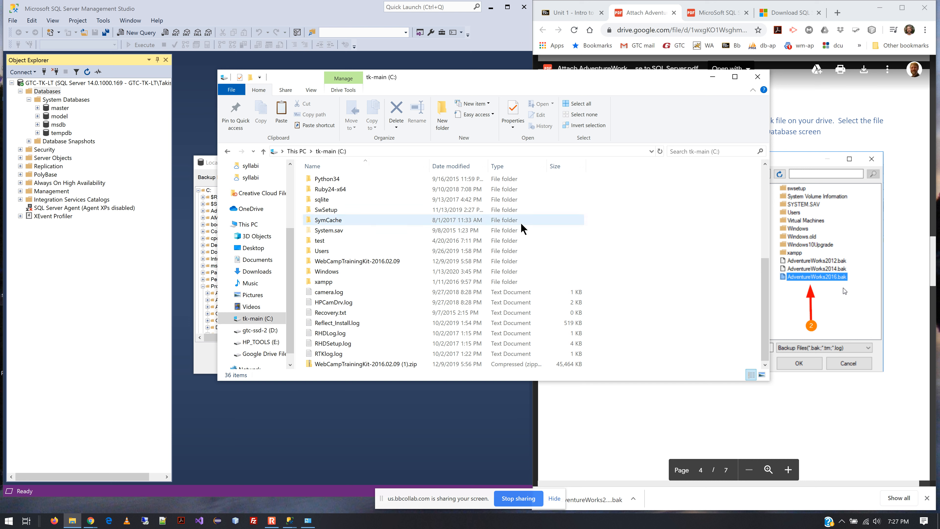
Create a new folder named temp-db in the root of the C: drive.
right_click(670, 320)
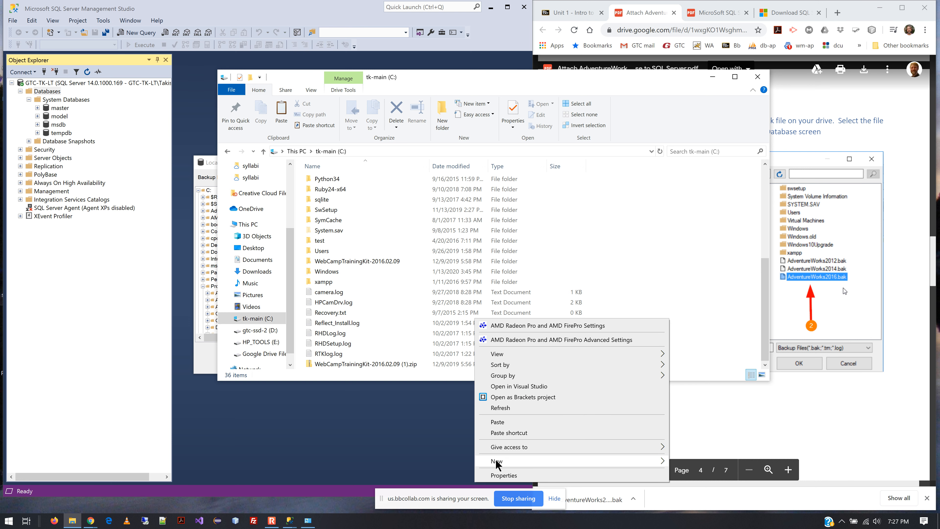
mouse_move(497, 463)
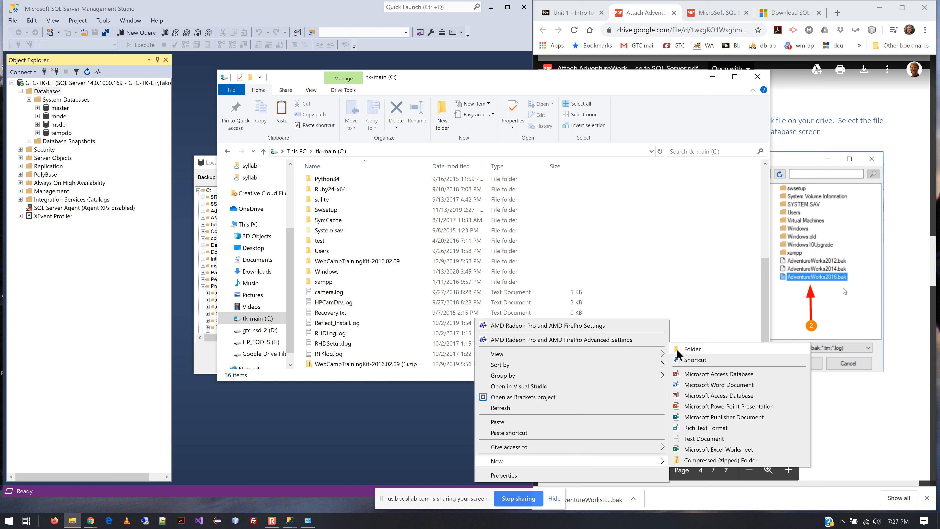
click(687, 350)
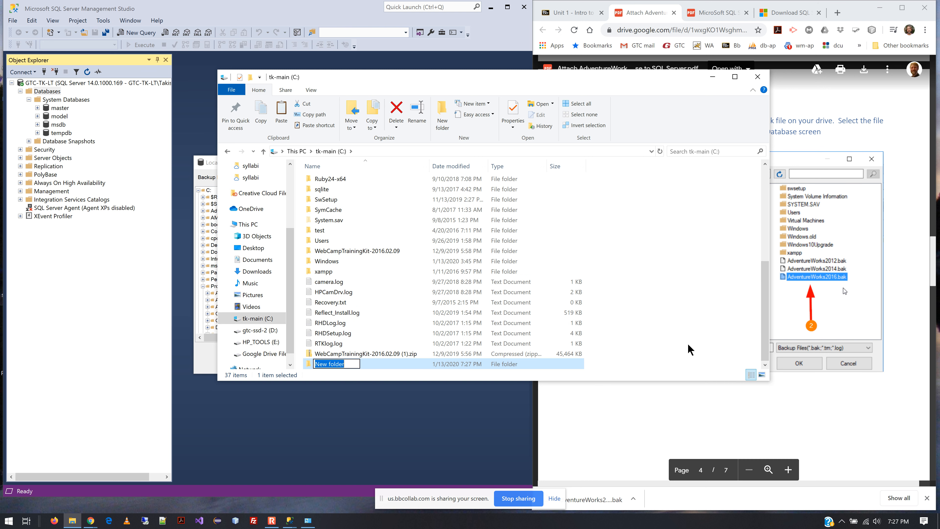
text(temp-db)
key(Return)
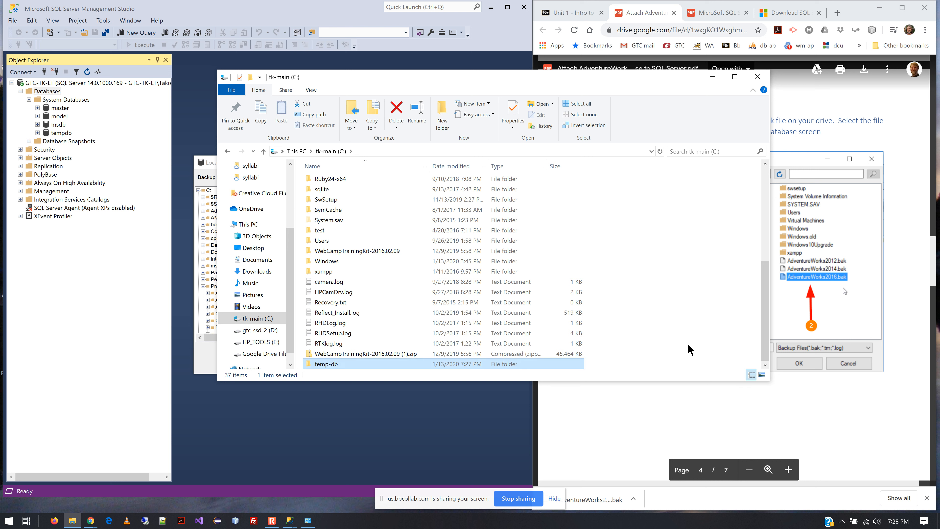
Open the temp-db folder and paste the copied AdventureWorks2016 backup file into it.
double_click(389, 364)
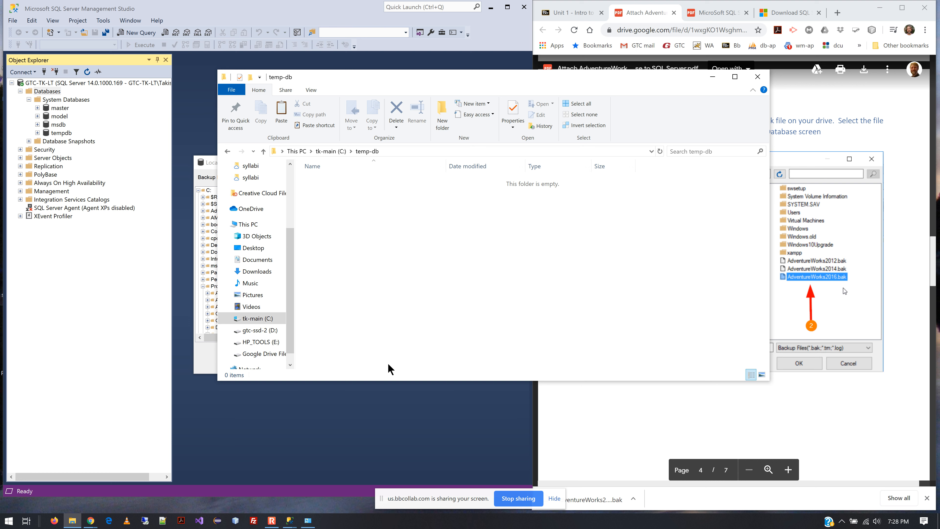
key(ctrl+v)
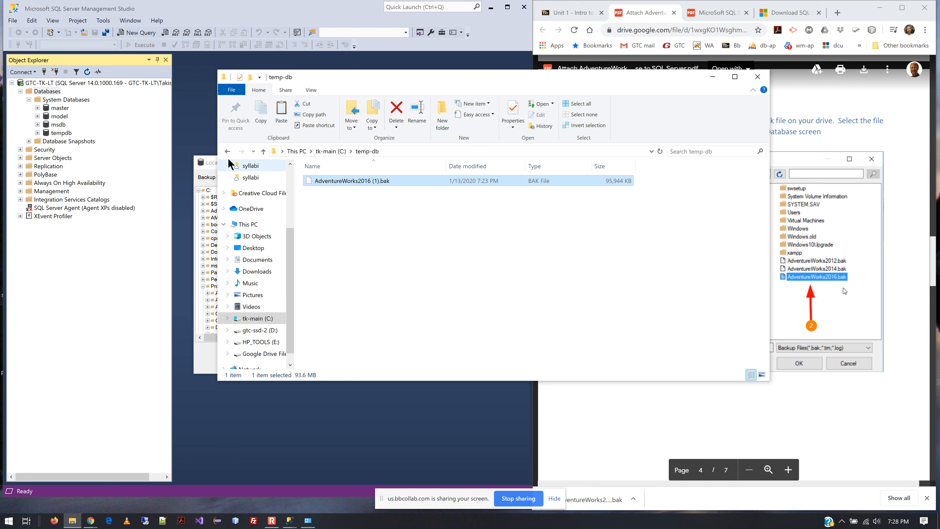
Reopen the backup file locator and select AdventureWorks2016 (1).bak inside the C:\temp-db folder.
click(209, 164)
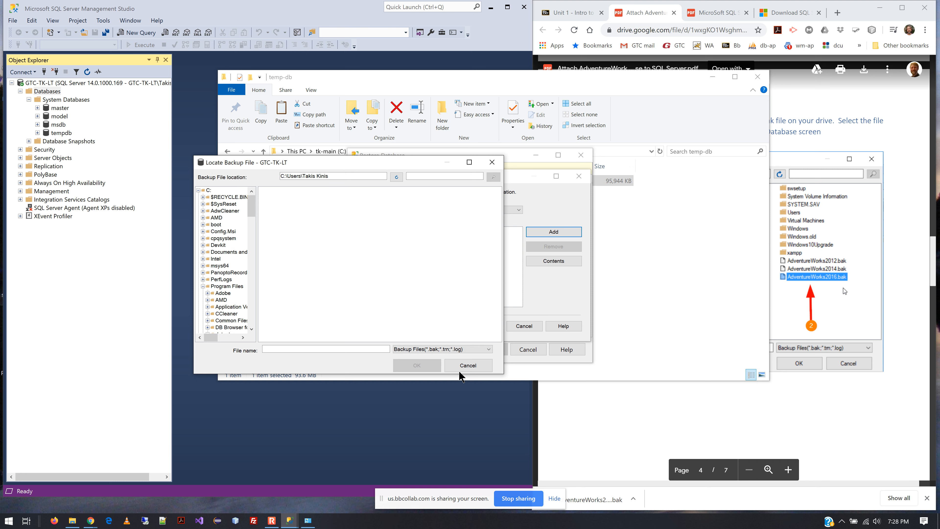
click(467, 366)
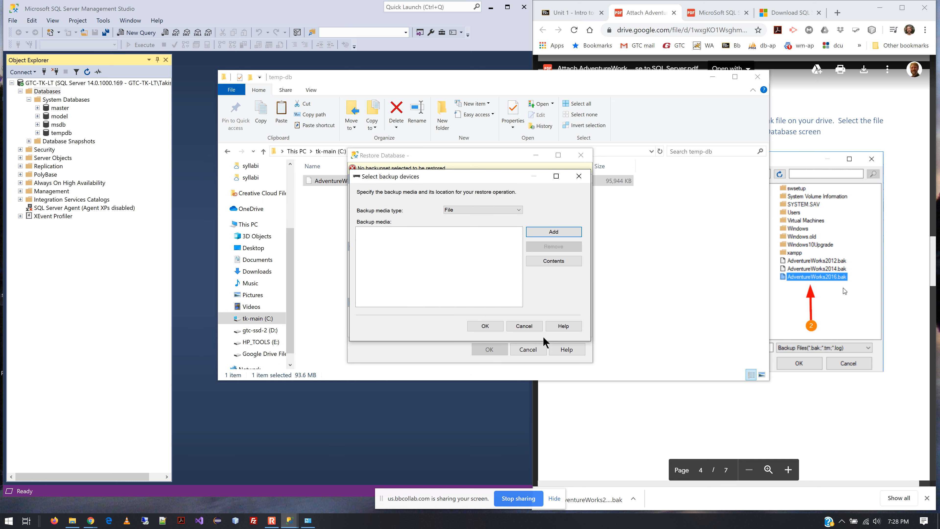
click(554, 232)
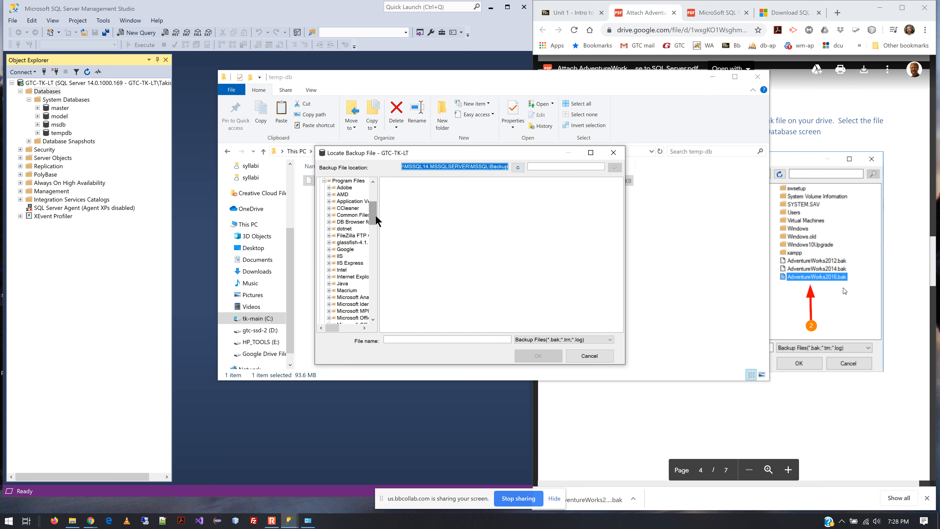
drag(375, 218, 373, 193)
scroll(346, 277, down, 10)
scroll(347, 279, down, 4)
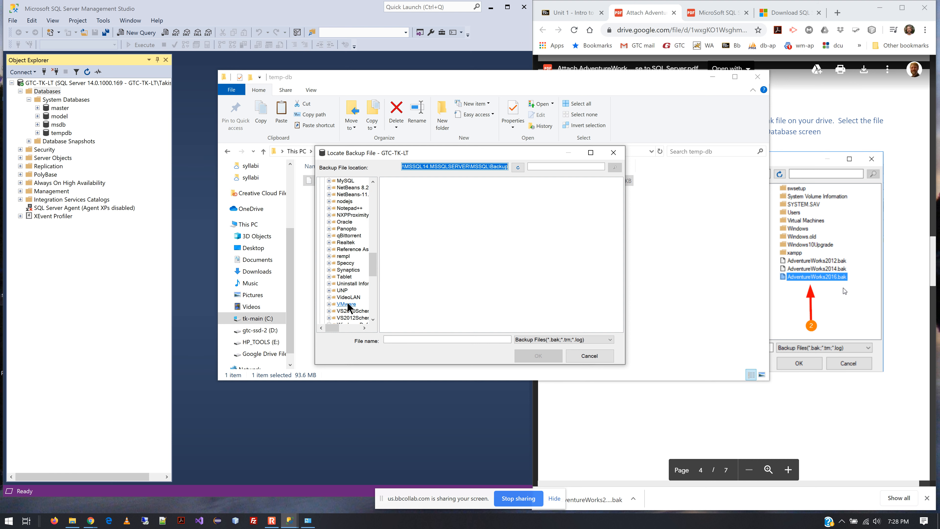
scroll(347, 315, down, 9)
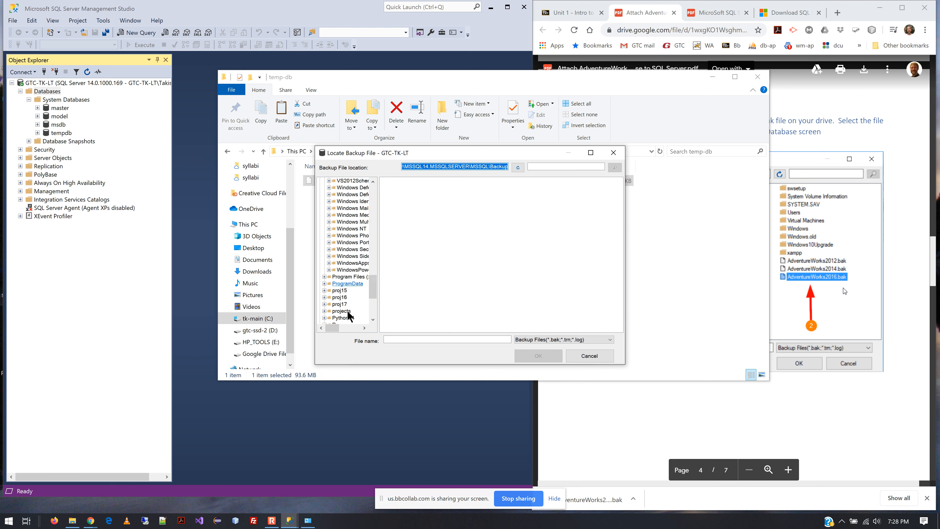
click(345, 289)
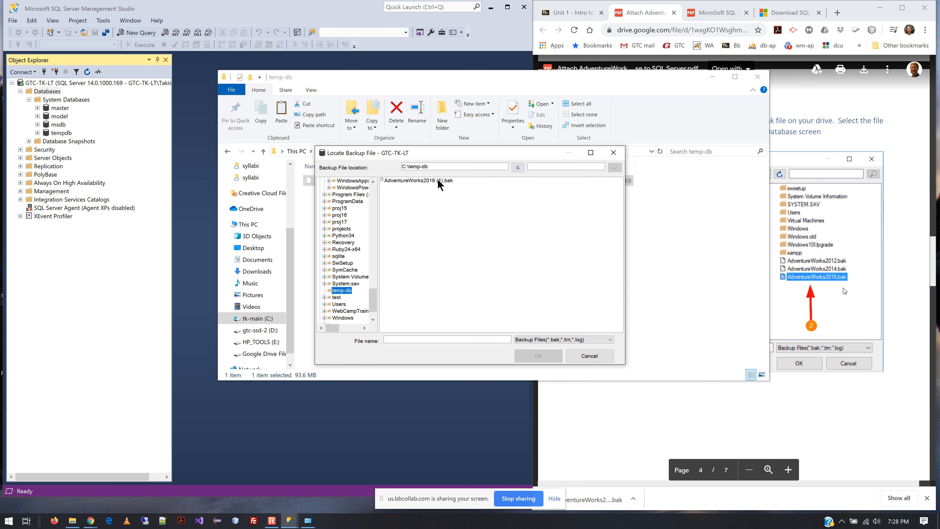
click(439, 186)
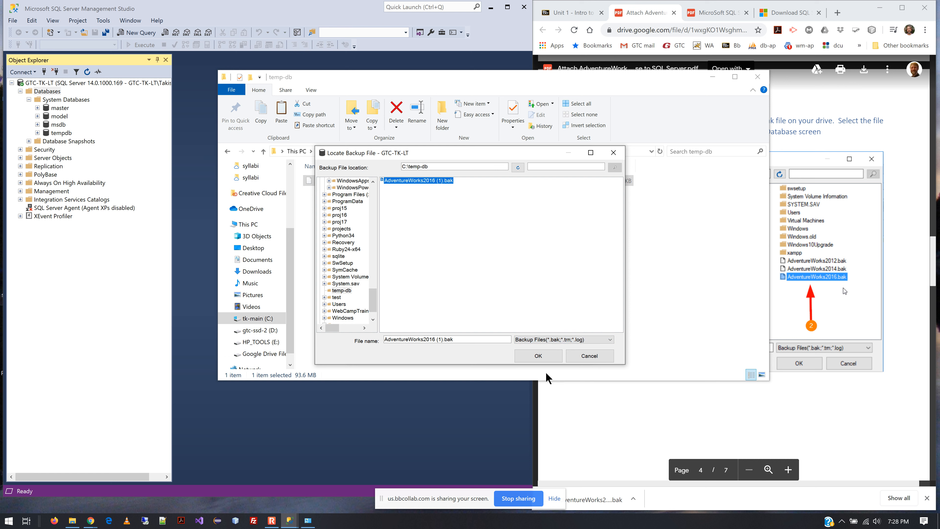
Add the selected AdventureWorks2016 (1).bak file to the backup media list.
scroll(888, 331, down, 6)
scroll(888, 330, down, 5)
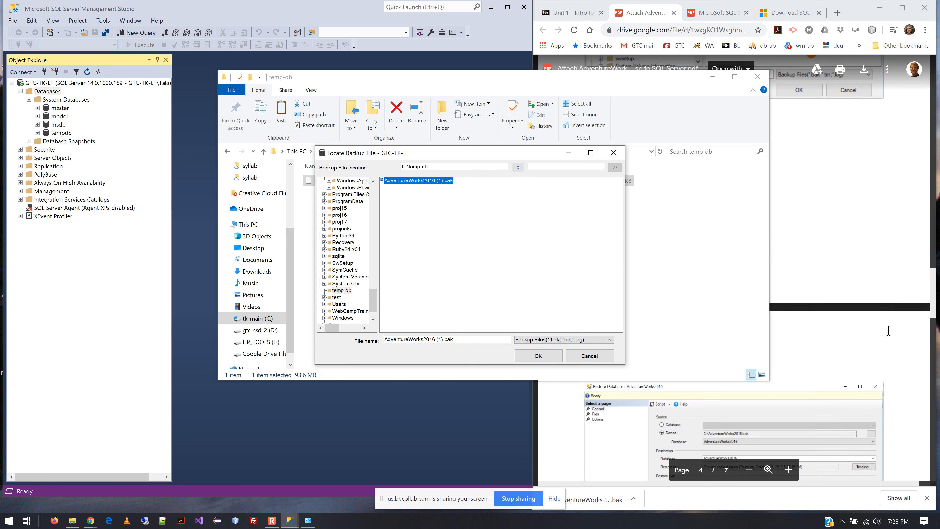
drag(591, 83, 359, 116)
click(552, 155)
drag(552, 155, 378, 179)
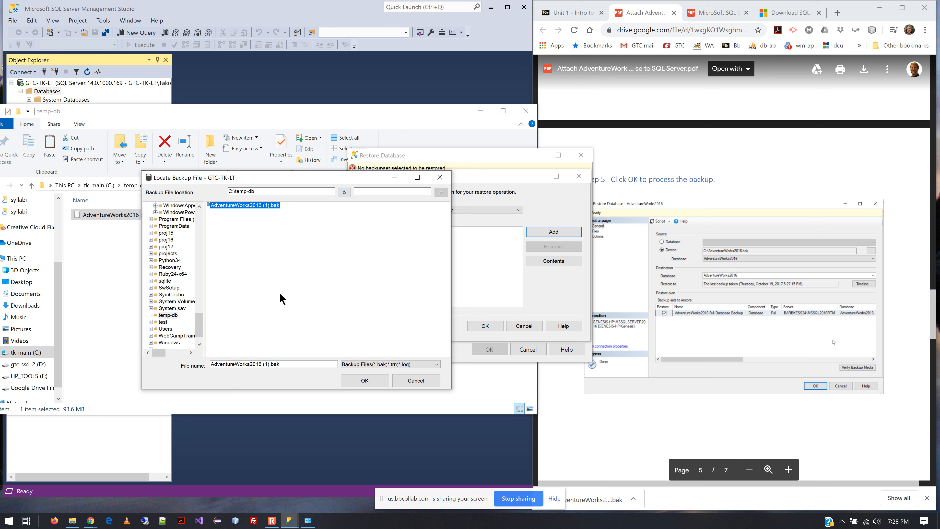
click(360, 381)
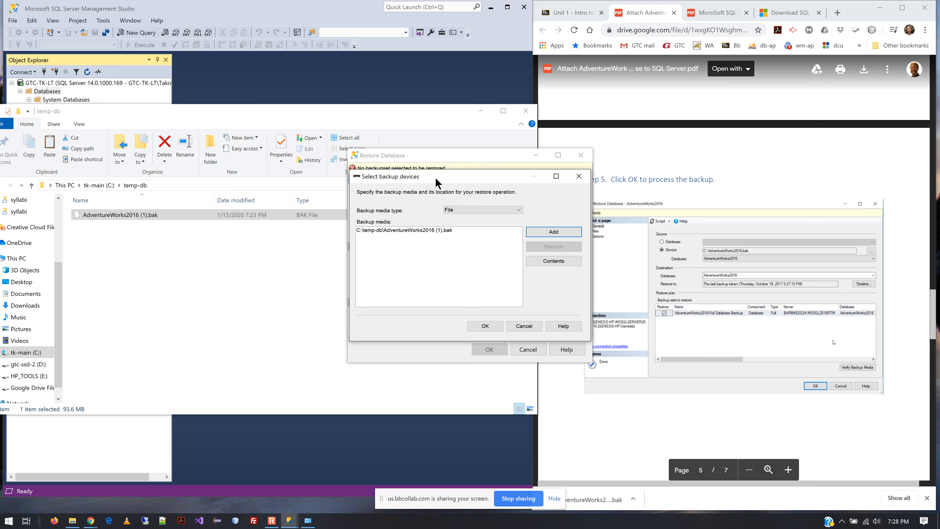
Confirm C:\temp-db\AdventureWorks2016 (1).bak as the restore source device.
click(442, 230)
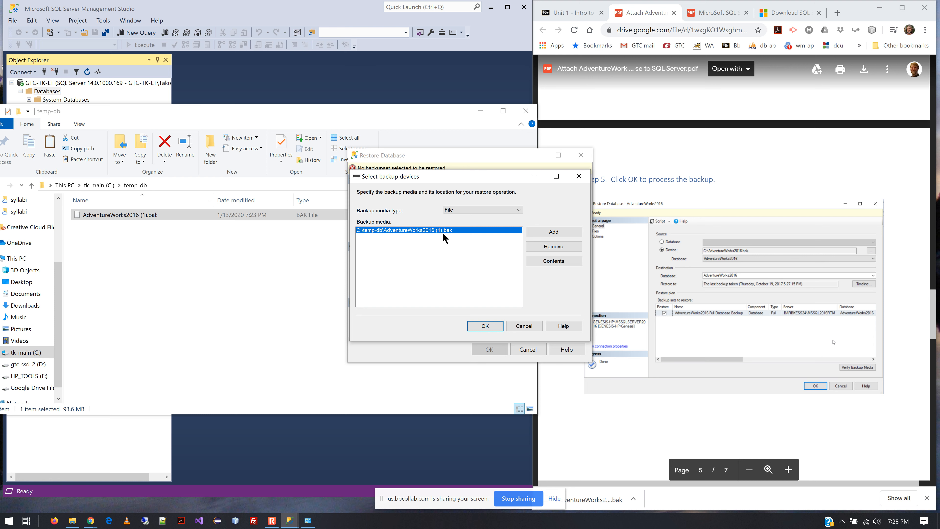
click(483, 326)
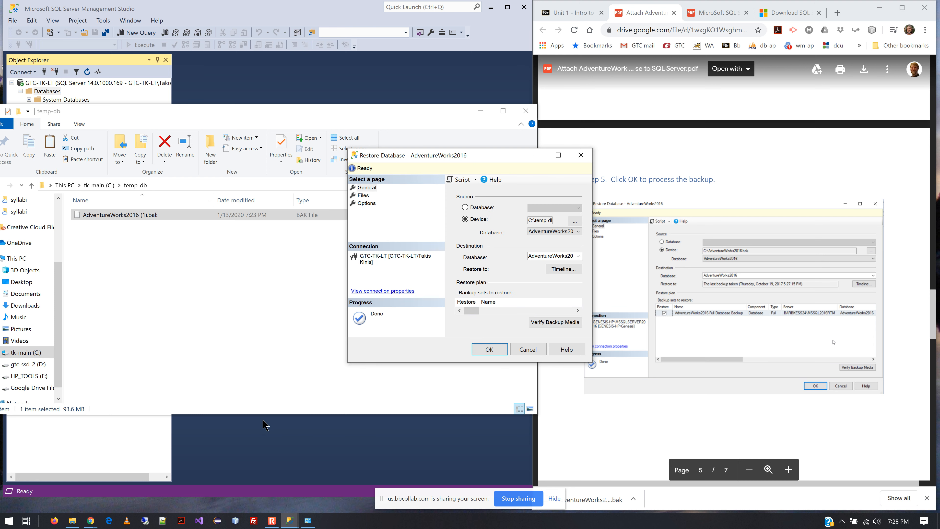
Run the restore of the AdventureWorks2016 database and acknowledge the completion message.
drag(510, 159, 293, 124)
drag(373, 328, 535, 362)
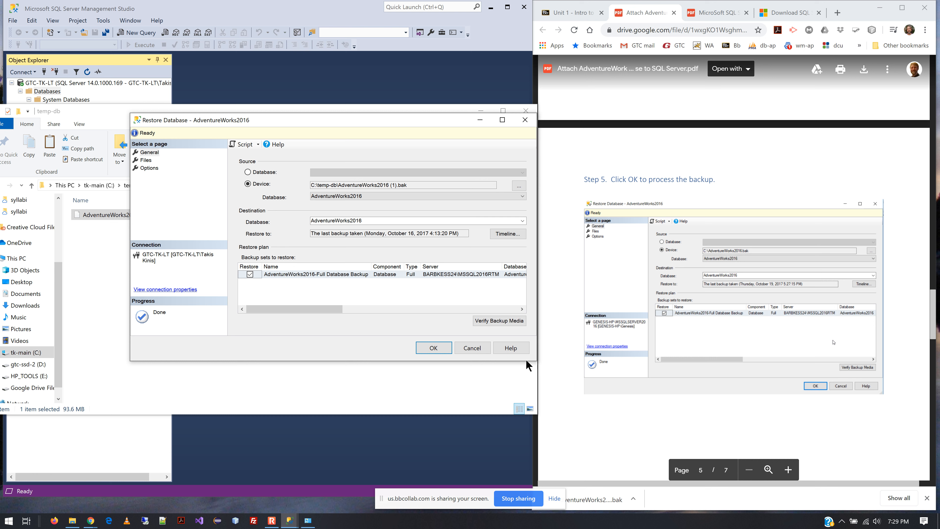
click(434, 349)
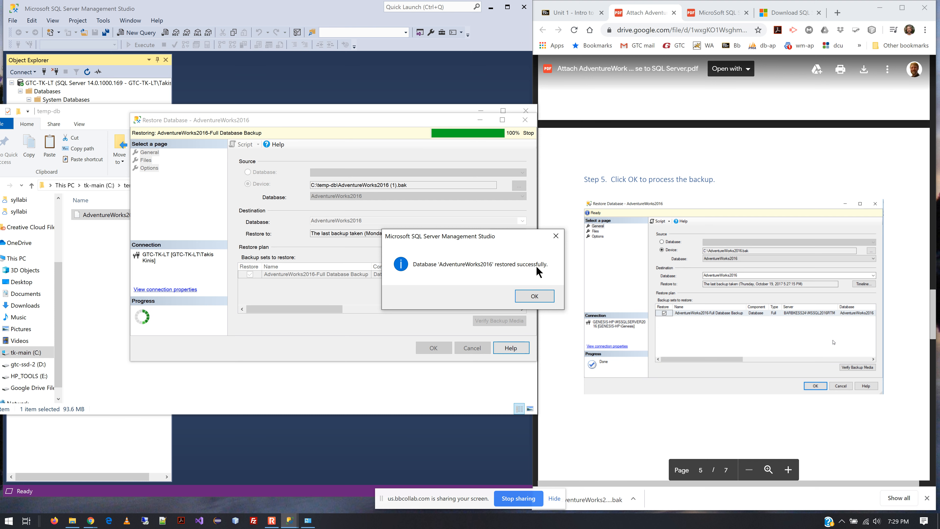
click(536, 295)
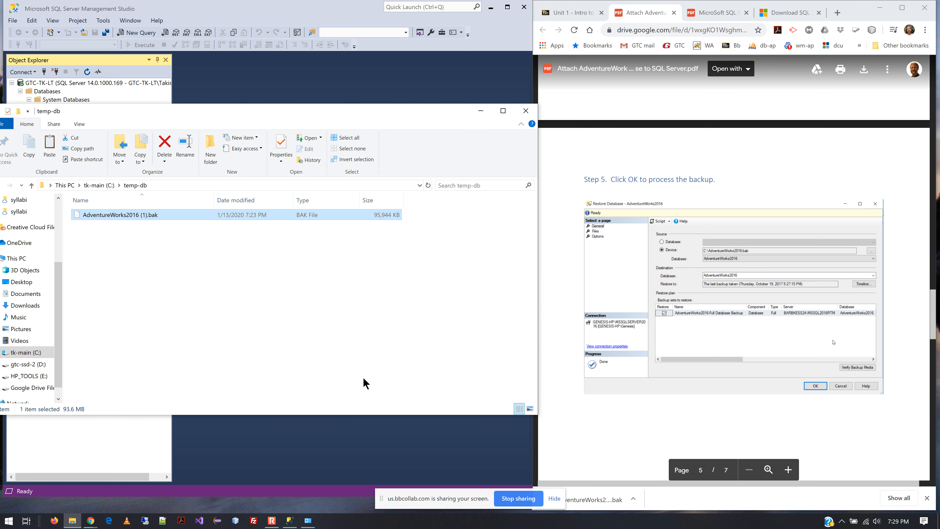
Expand the restored AdventureWorks2016 database and its Tables folder in Object Explorer.
click(318, 7)
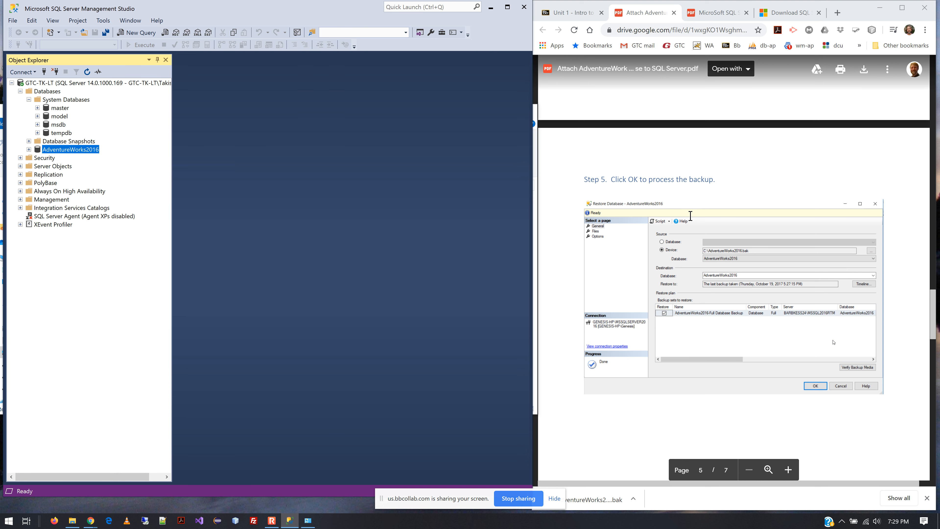
scroll(772, 309, down, 8)
scroll(772, 308, down, 4)
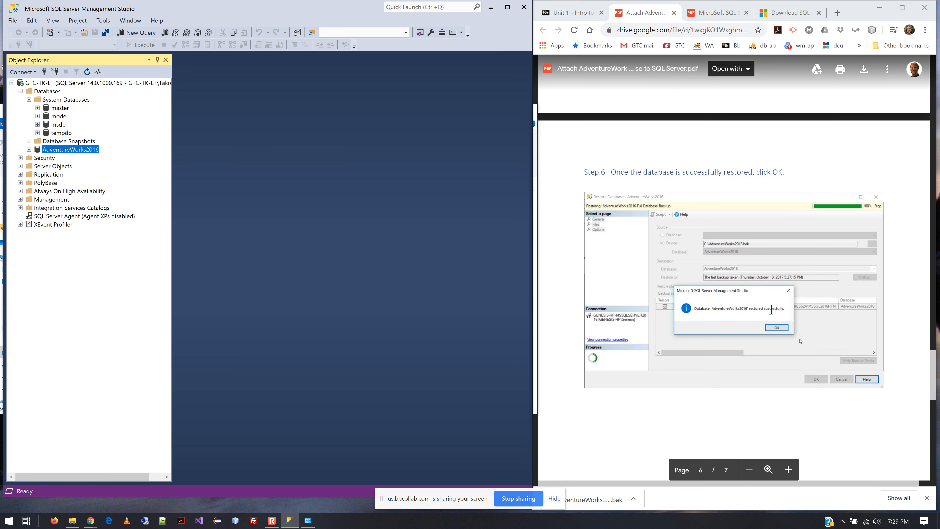
scroll(771, 310, down, 10)
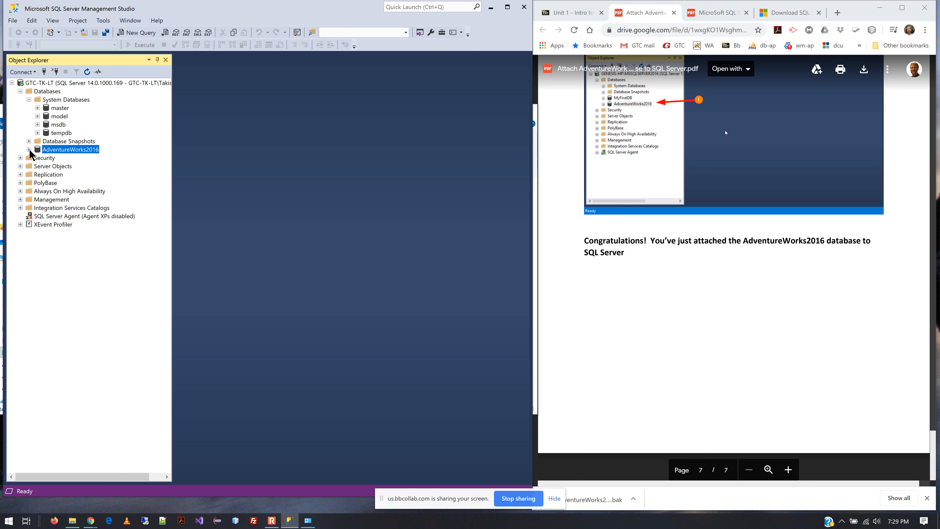
click(28, 150)
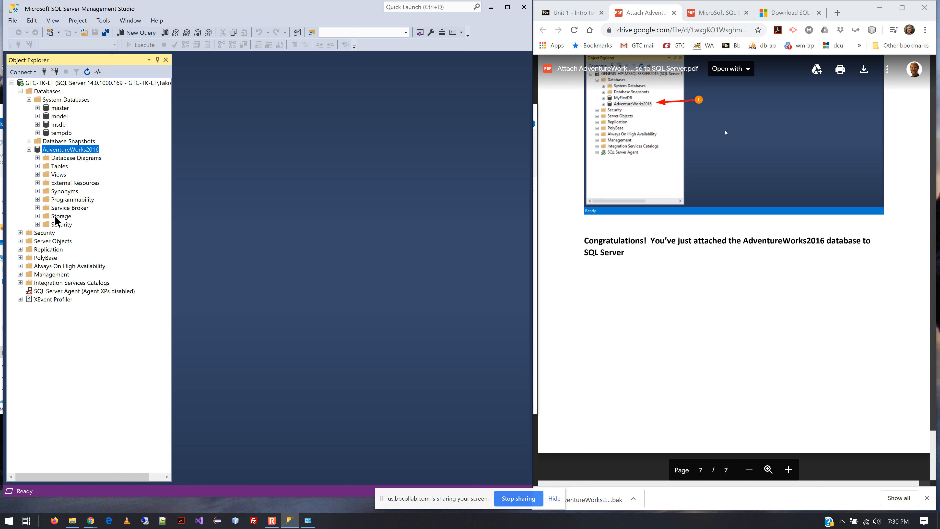
click(38, 166)
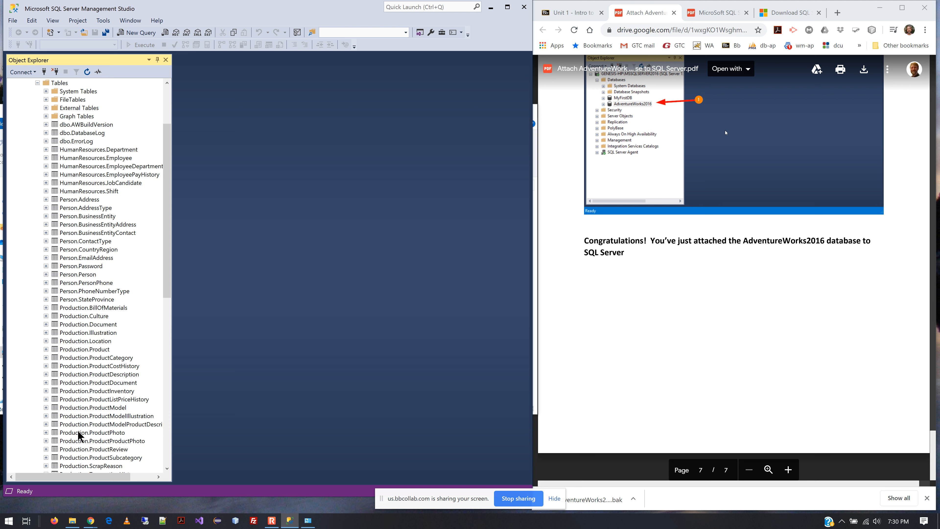
Expand the Columns folder of the Person.BusinessEntityAddress table and widen the Object Explorer panel.
click(98, 226)
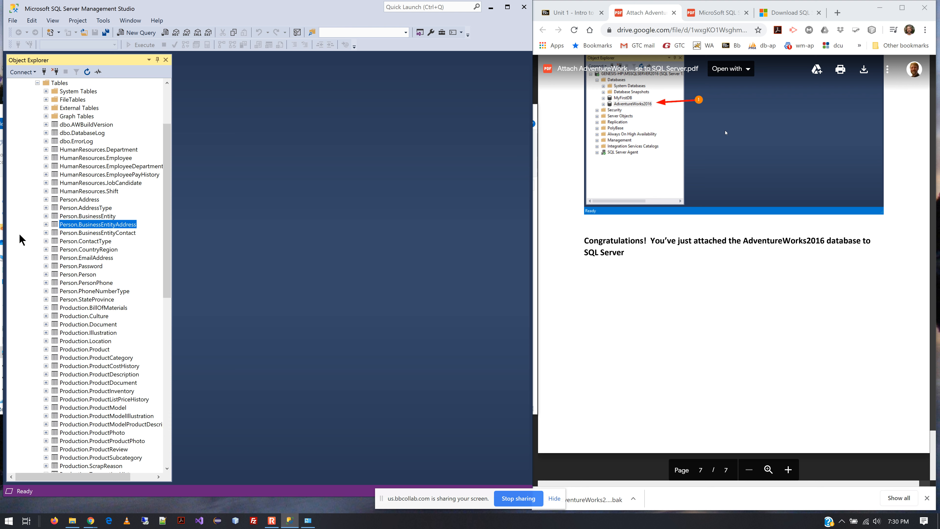
click(47, 224)
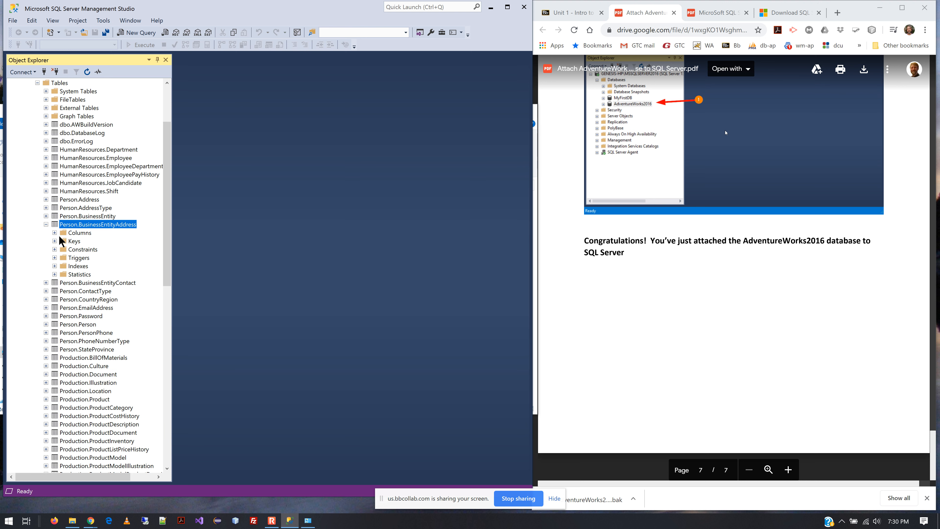
click(55, 233)
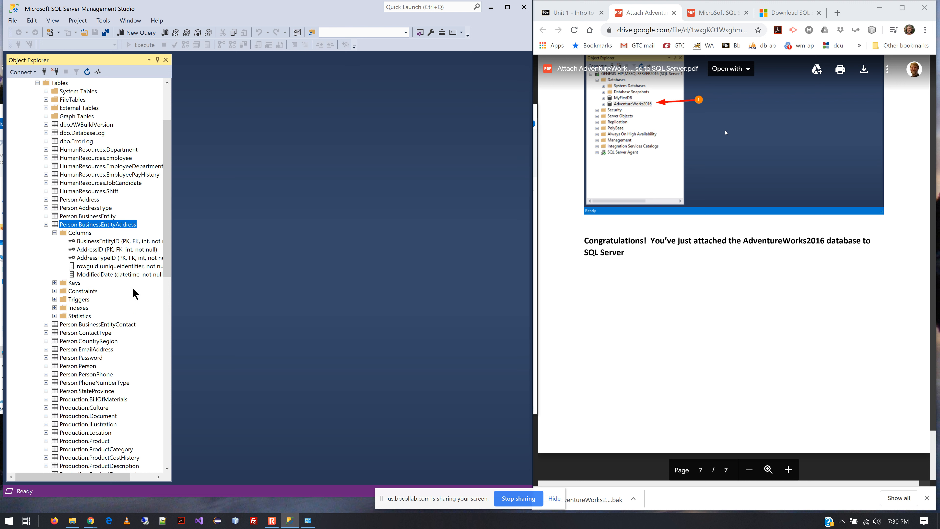
drag(172, 249, 299, 266)
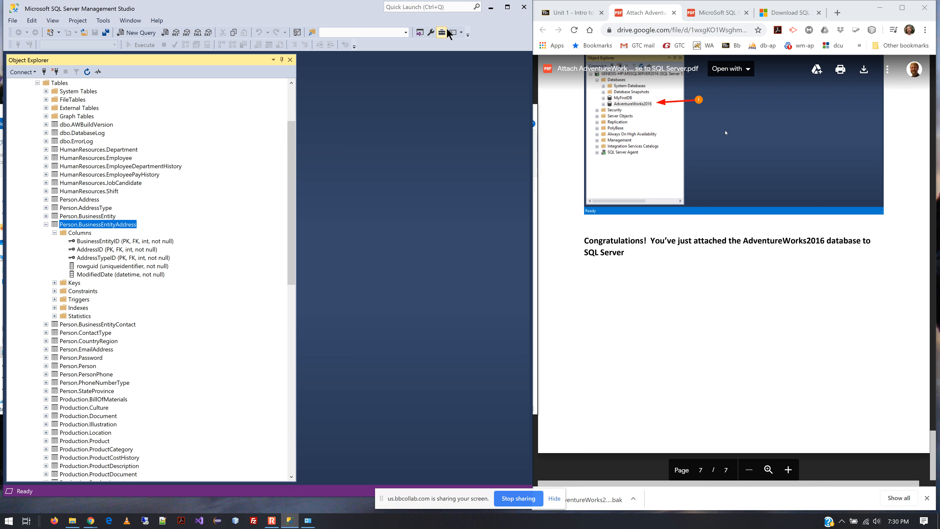
Switch to the Unit 1 course page and review the assignment instructions below the Install SQL Server section.
click(576, 10)
click(576, 10)
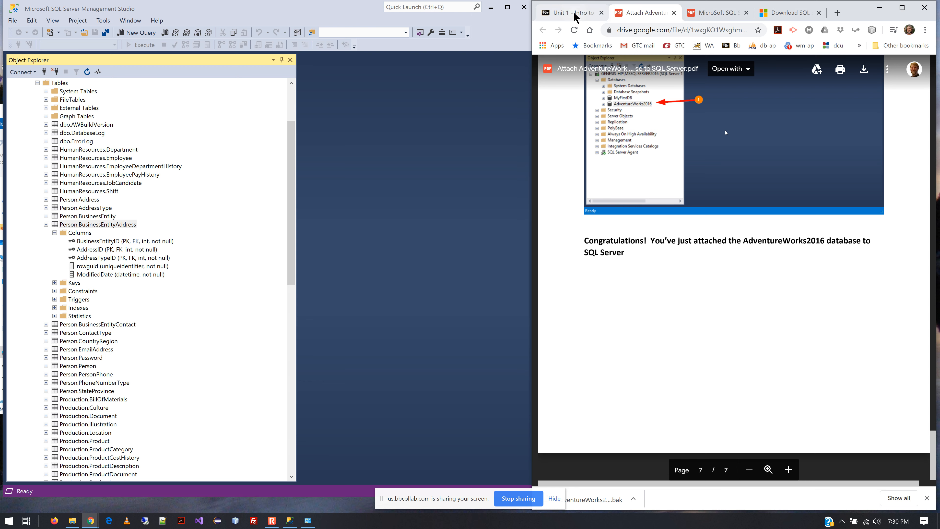
click(901, 7)
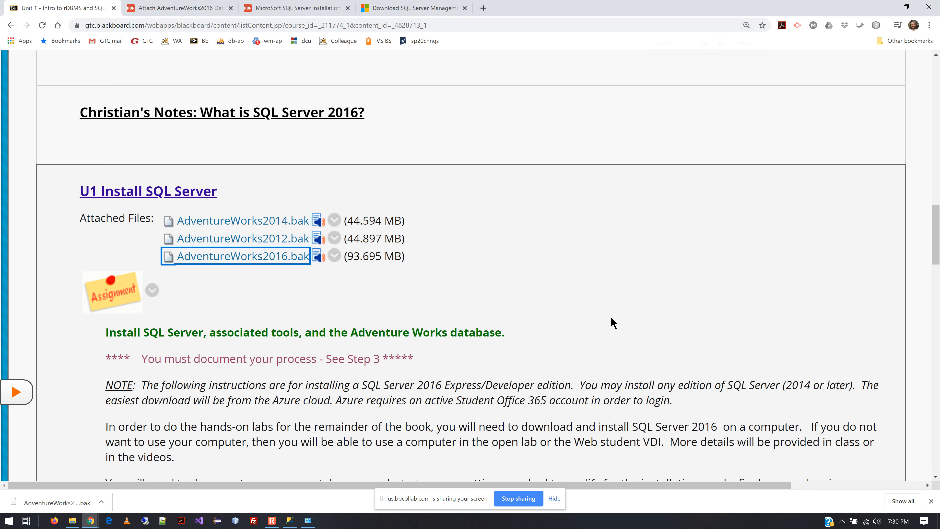
key(ctrl+minus)
key(ctrl+minus)
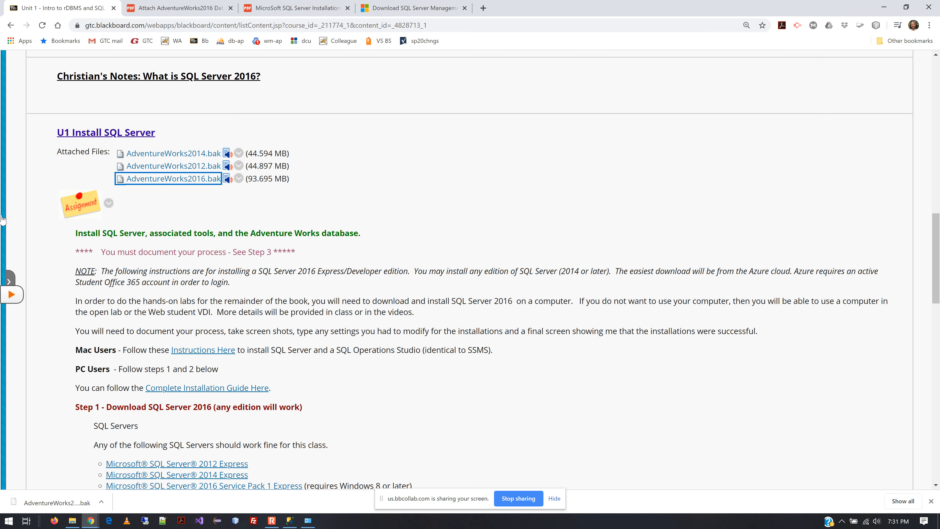
click(2, 237)
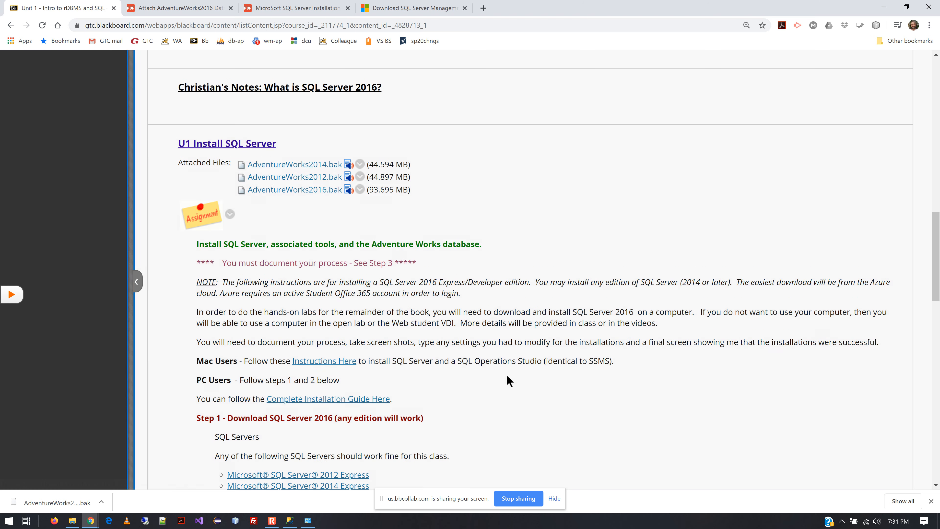
scroll(677, 354, down, 5)
scroll(675, 350, down, 10)
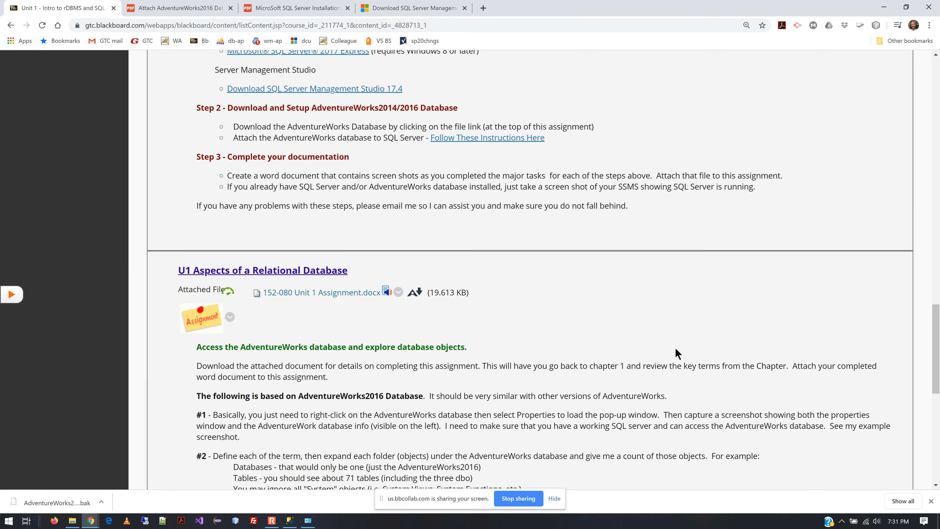